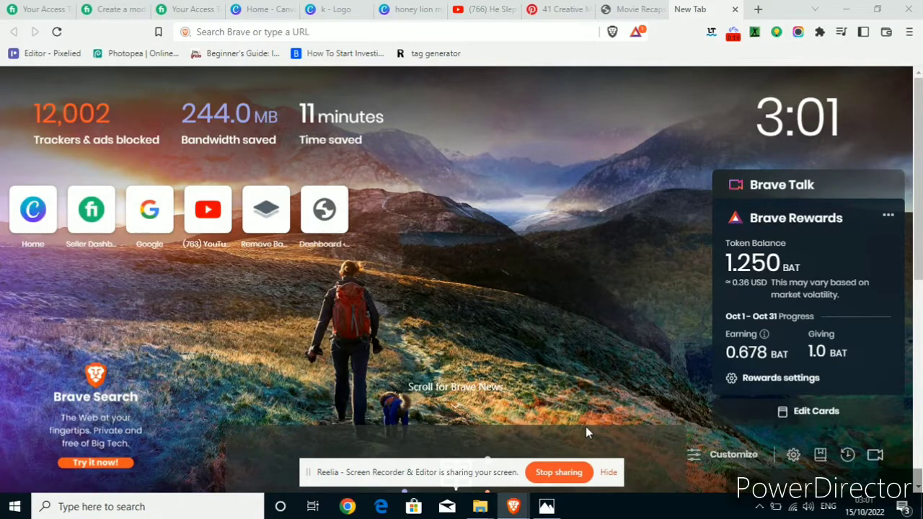
View the reference image kv logo sample.png, then switch to the blank "k - Logo" design in Canva.
click(547, 507)
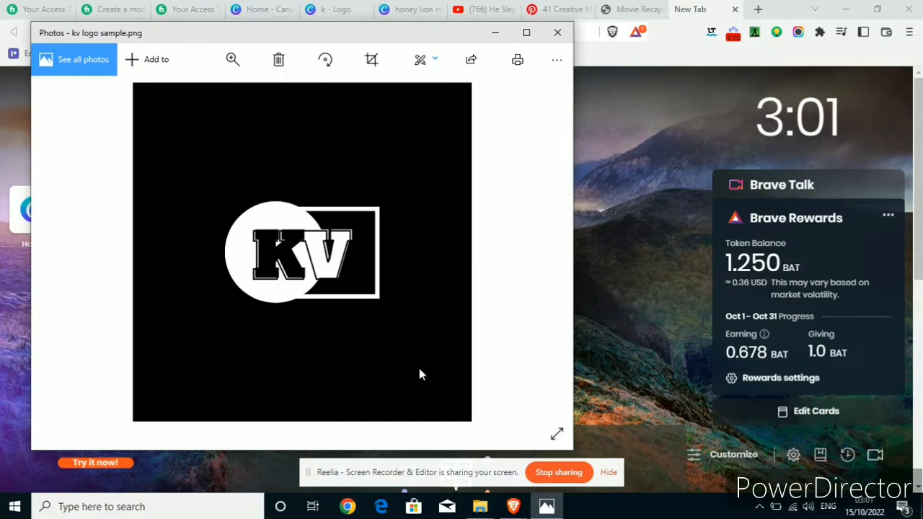
click(269, 6)
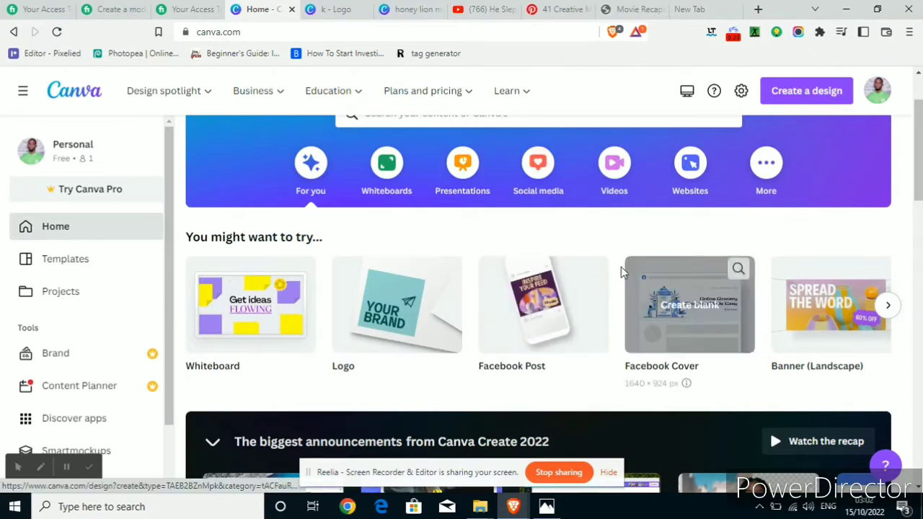
click(608, 474)
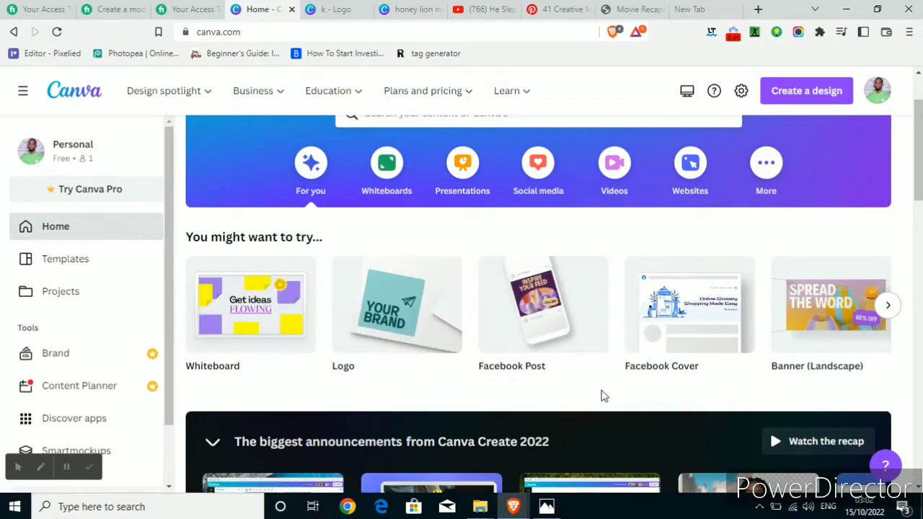
scroll(602, 393, down, 1)
scroll(603, 397, down, 3)
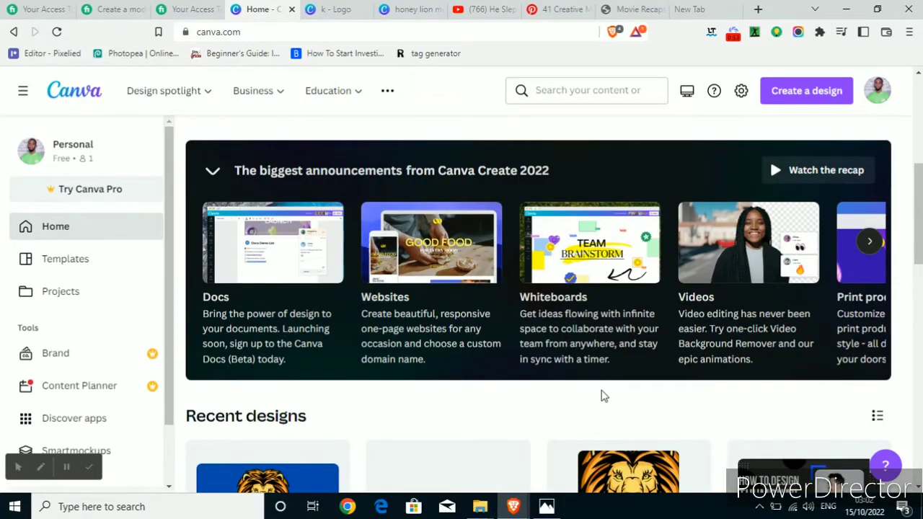
mouse_move(360, 100)
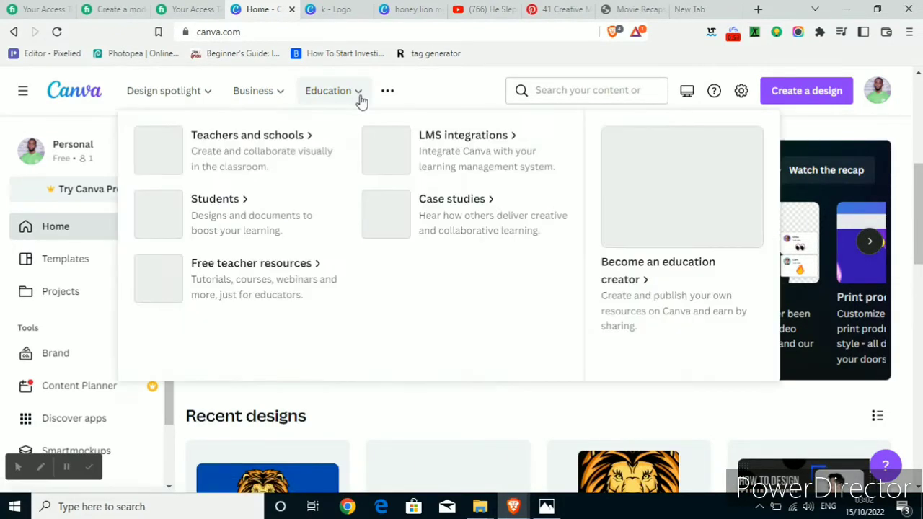
click(321, 7)
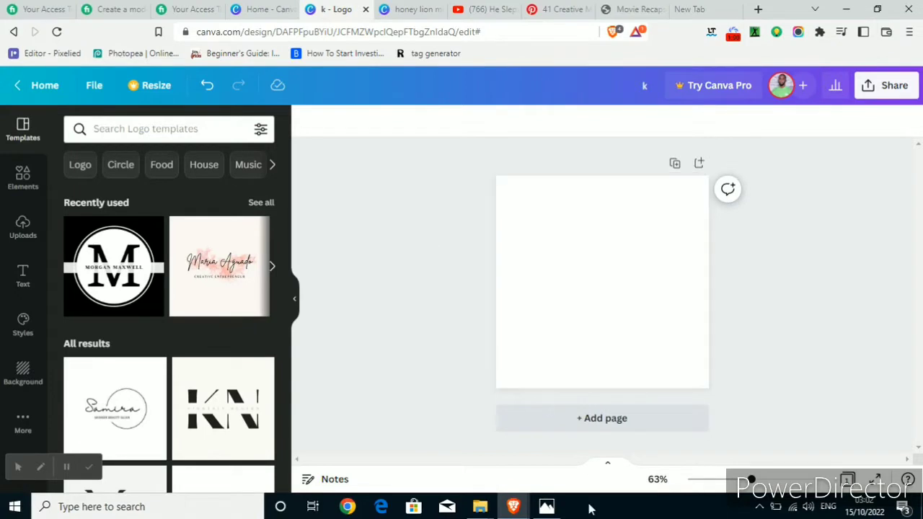
Check the KV logo sample and set the blank page's background colour to black.
click(547, 506)
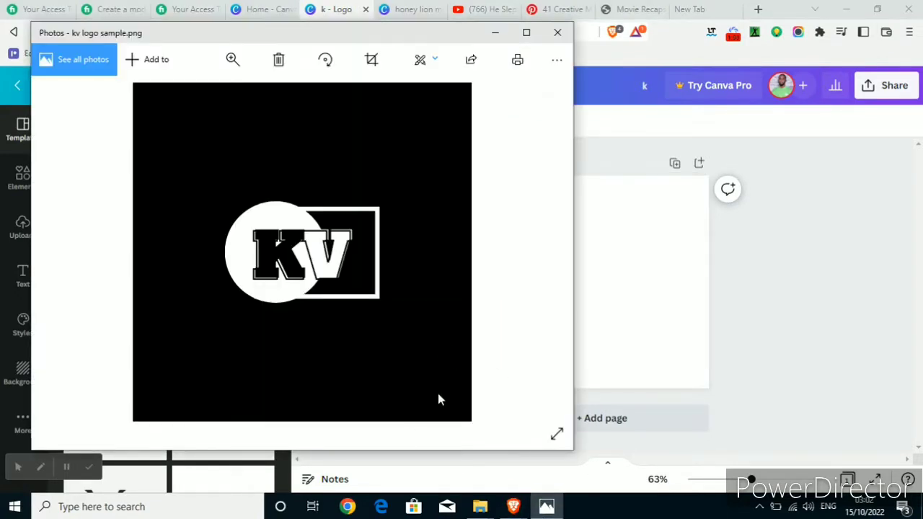
click(658, 299)
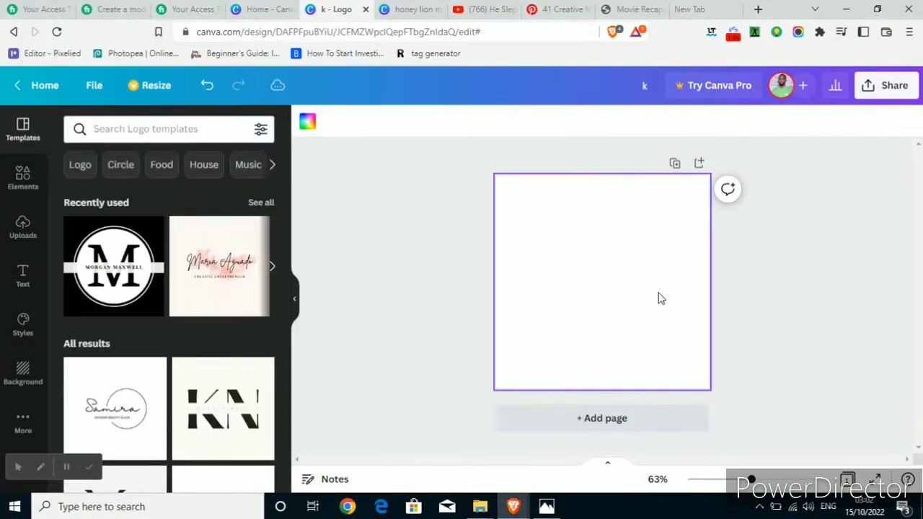
click(307, 124)
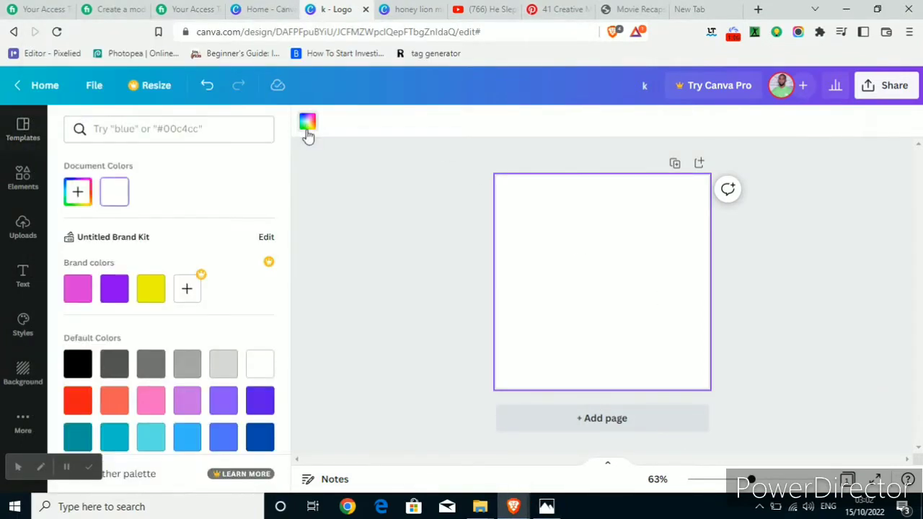
click(74, 366)
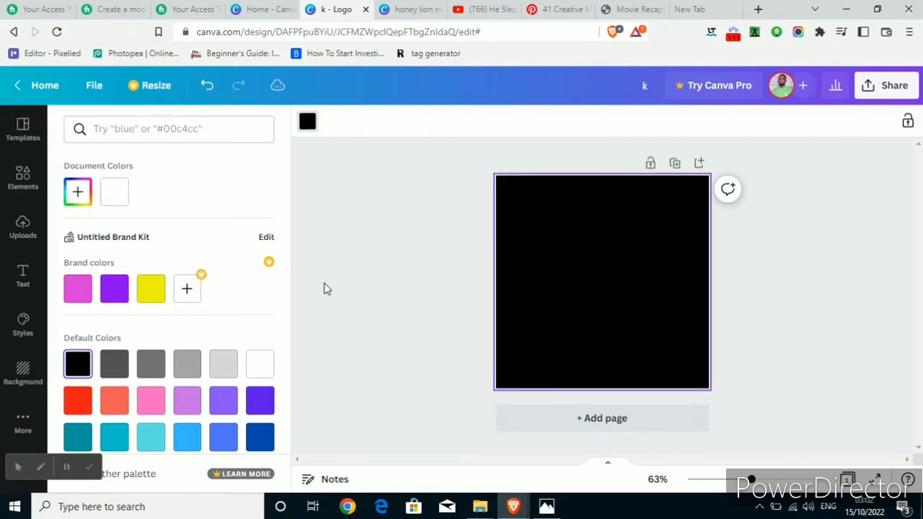
click(323, 287)
Compare with the KV logo sample and add a solid circle shape from the Circle elements to the page.
click(547, 507)
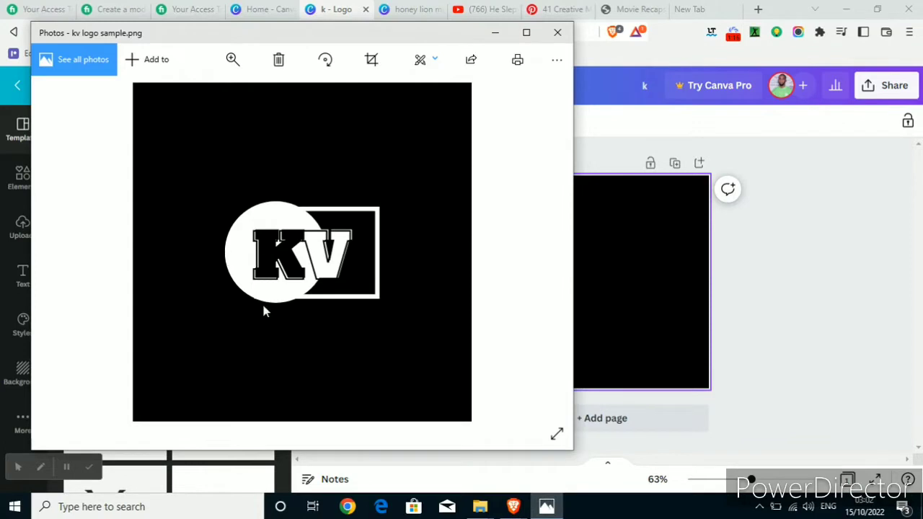
click(705, 209)
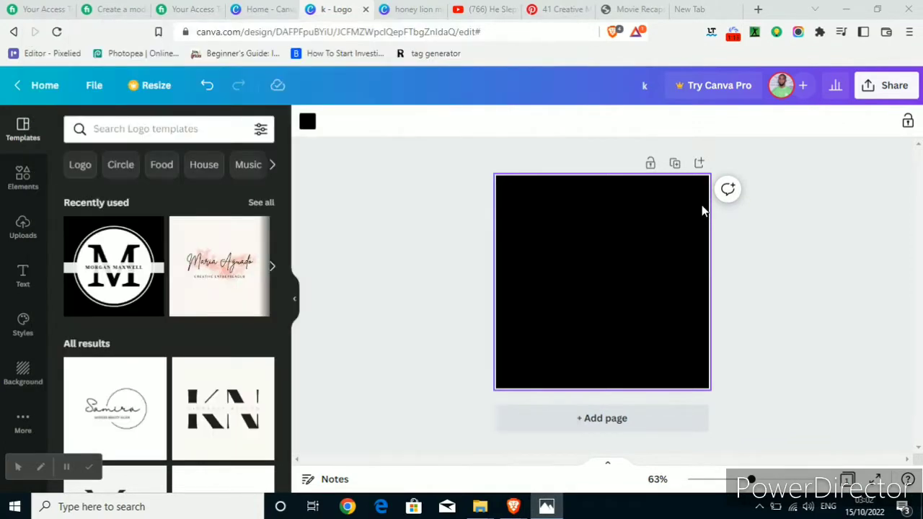
click(21, 180)
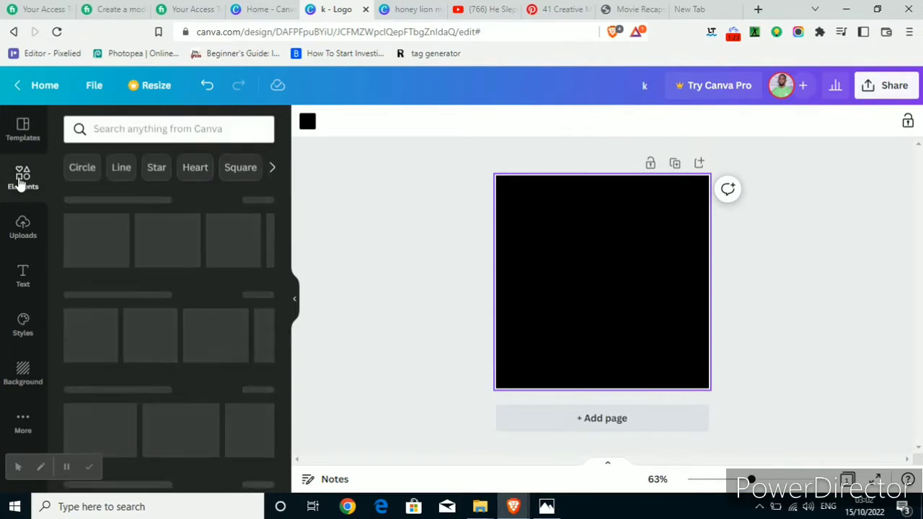
click(82, 168)
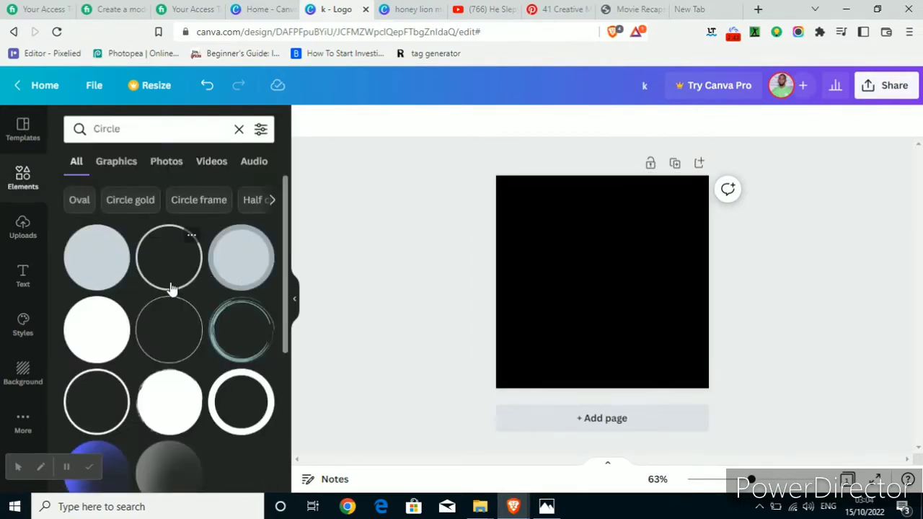
click(101, 278)
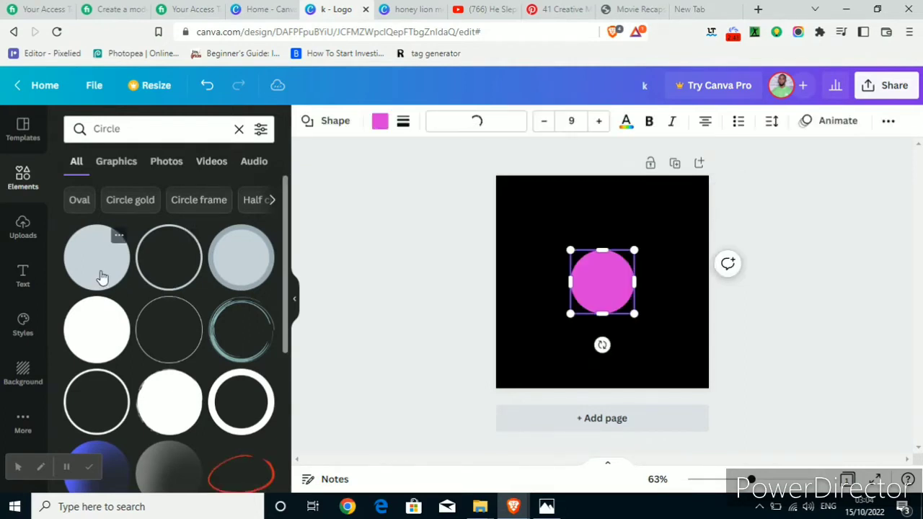
Change the circle's fill colour to white (#ffffff) and deselect it.
click(381, 122)
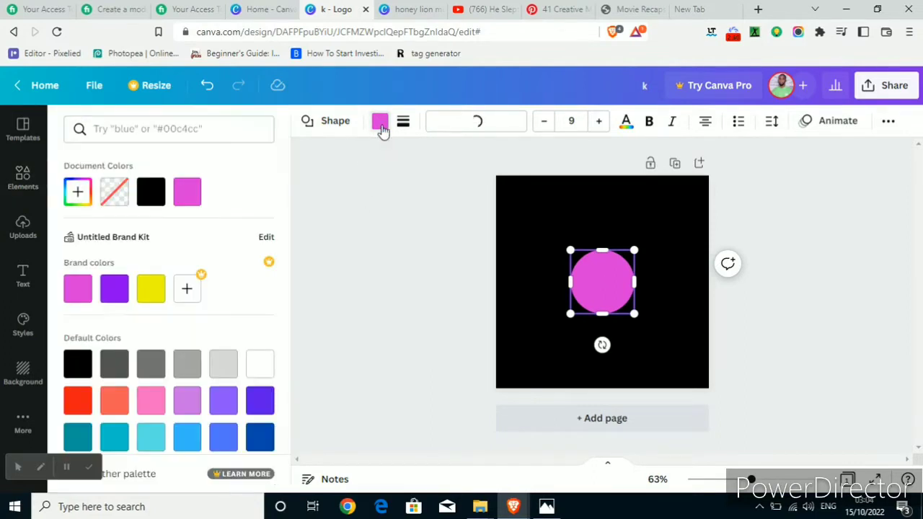
click(263, 366)
key(Escape)
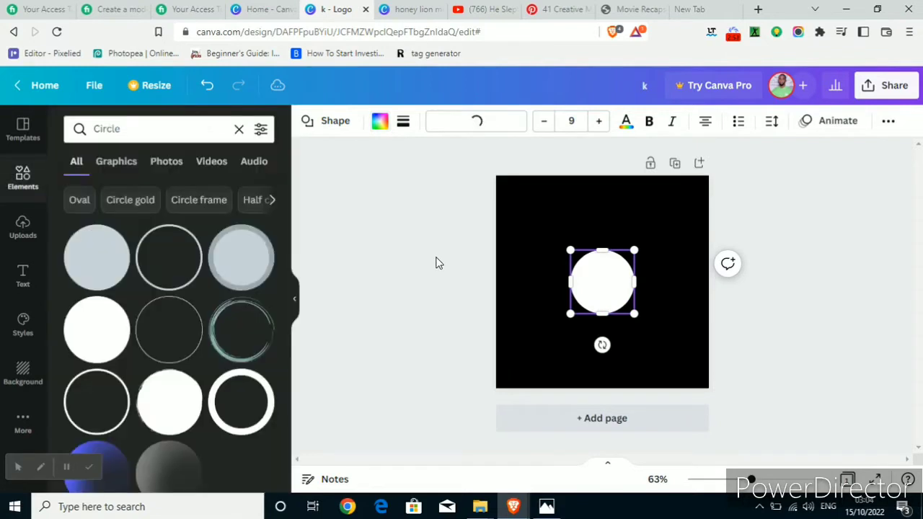
click(436, 263)
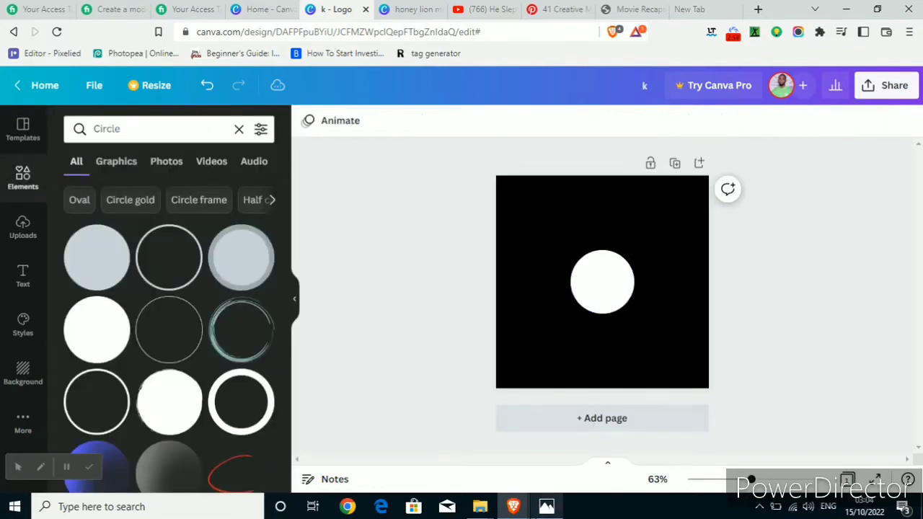
Check the lettering in the KV logo sample and add the recently used "COFFEE PLEASE" text style to the page.
click(547, 507)
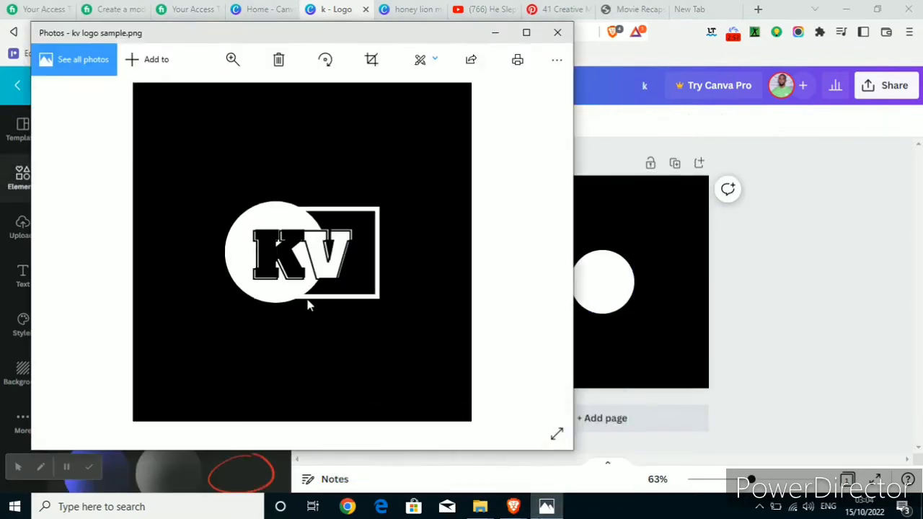
click(635, 354)
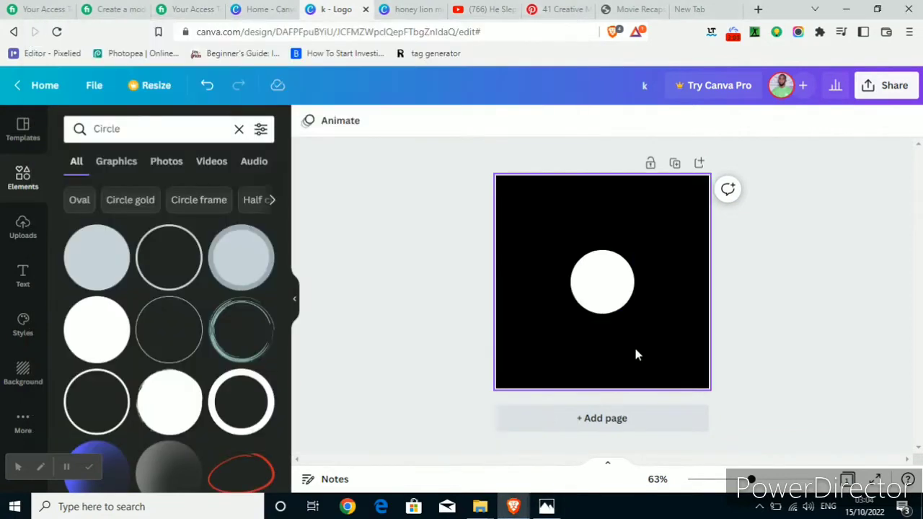
click(24, 278)
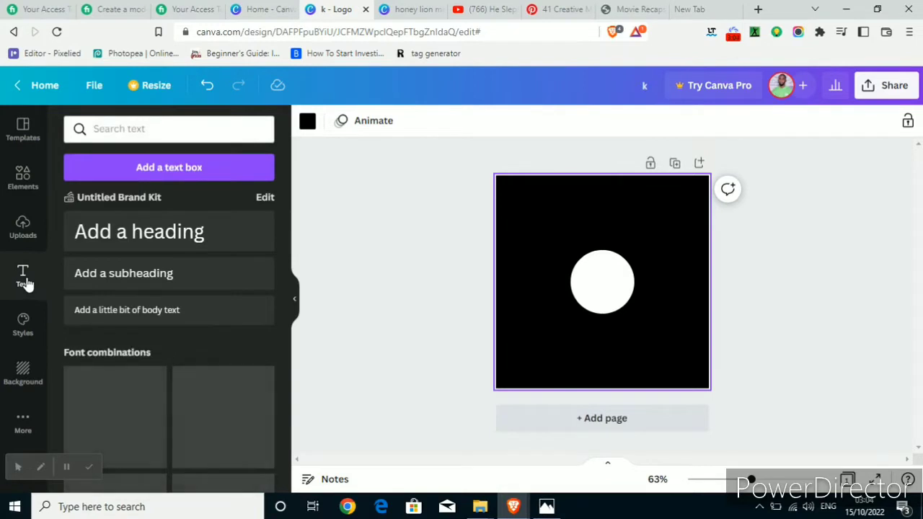
scroll(121, 288, down, 2)
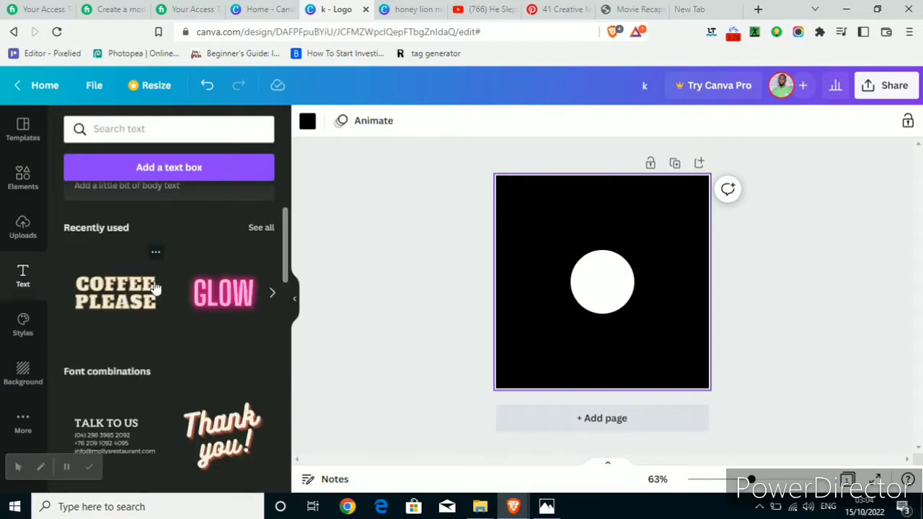
click(115, 292)
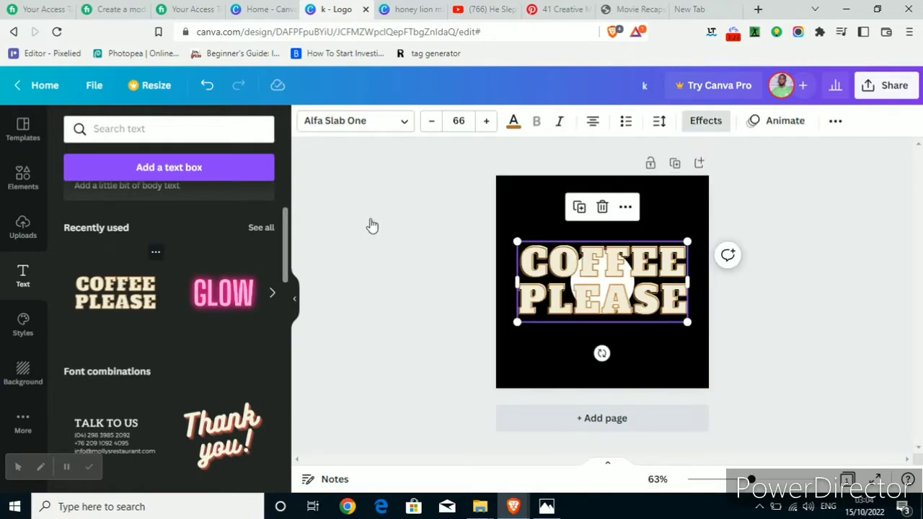
Replace the "COFFEE PLEASE" text with the letter K and enlarge it to a font size of about 86.2.
click(602, 287)
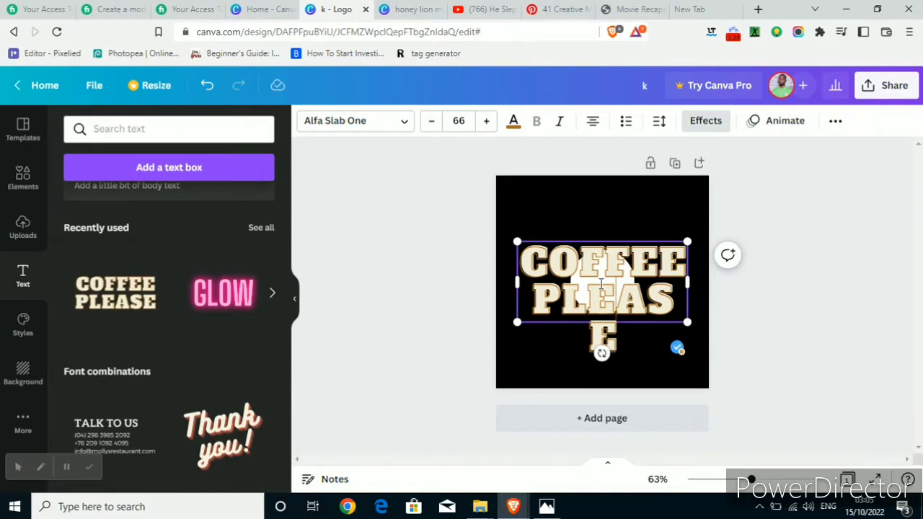
key(ctrl+a)
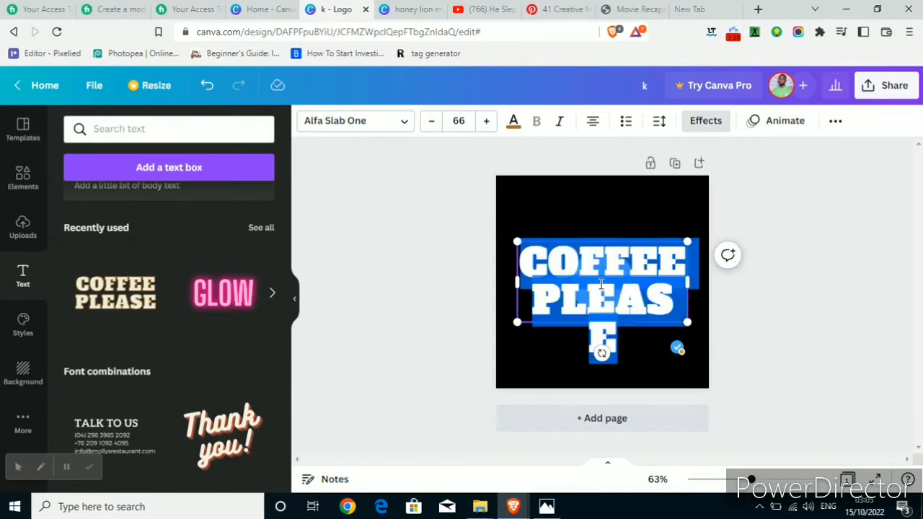
text(k)
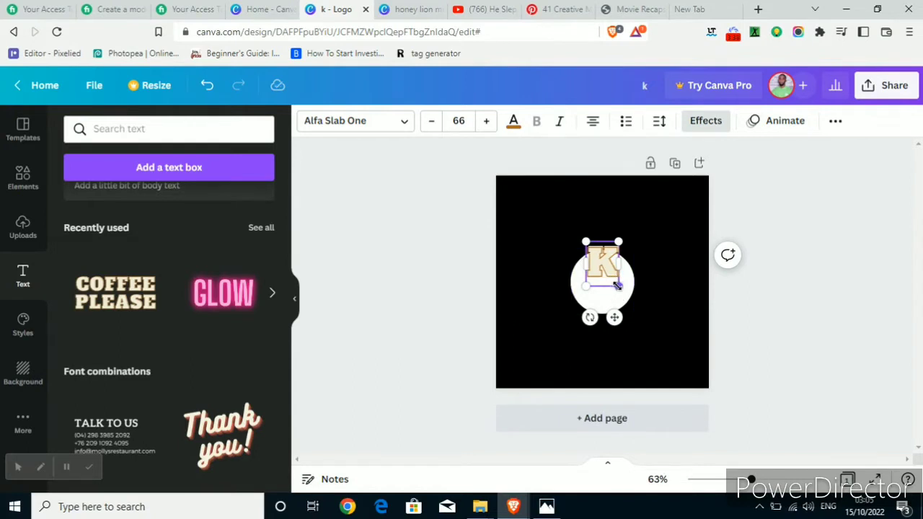
mouse_move(618, 286)
mouse_down()
mouse_move(631, 302)
mouse_move(627, 291)
mouse_up()
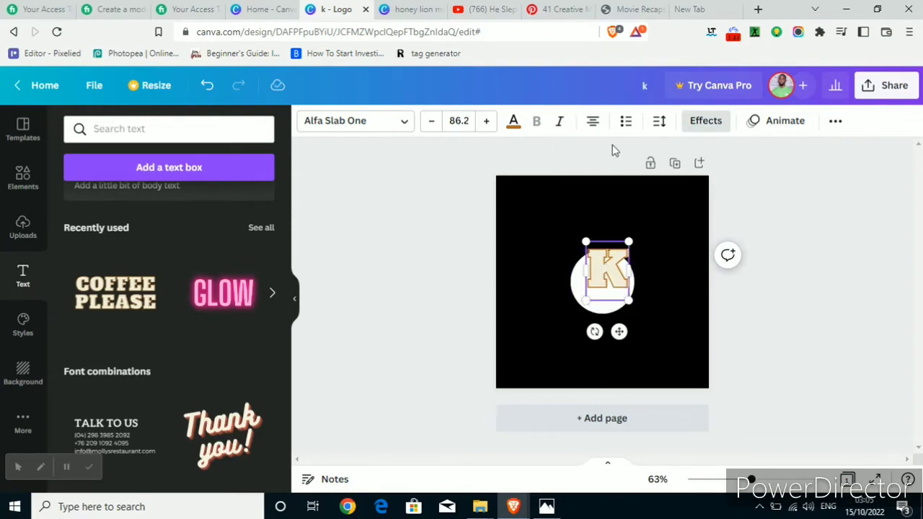
Set both the Splice effect colour and the text colour of the letter K to black.
click(707, 123)
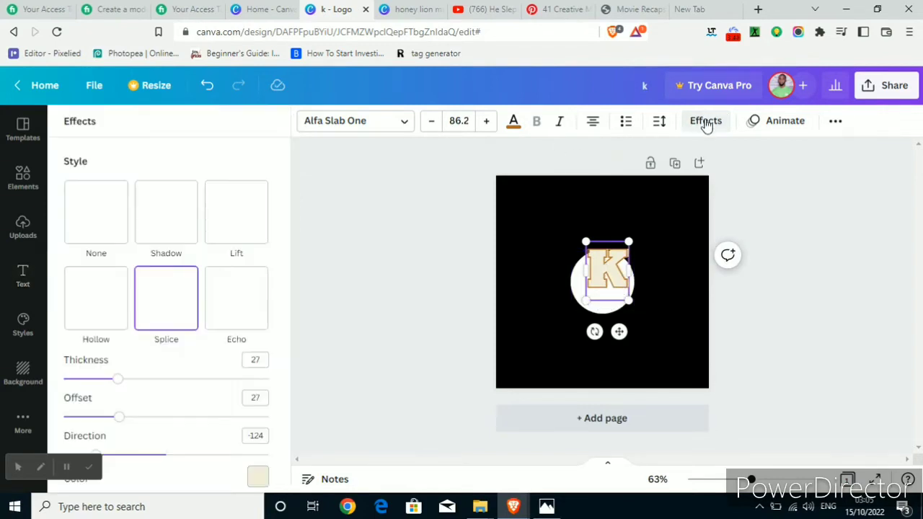
click(257, 477)
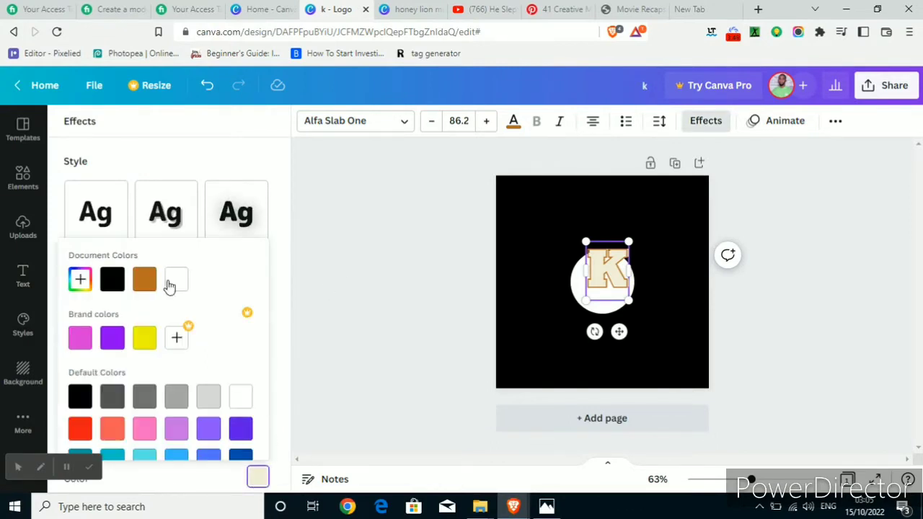
click(114, 280)
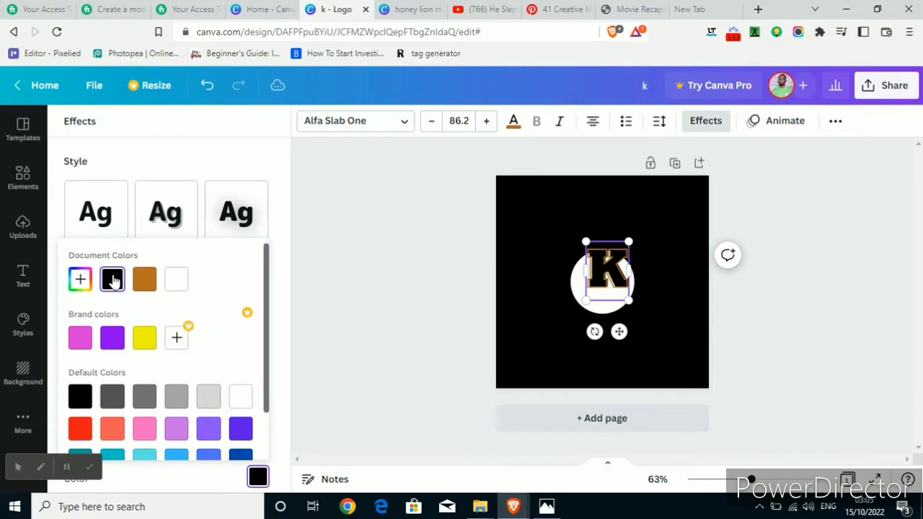
click(445, 221)
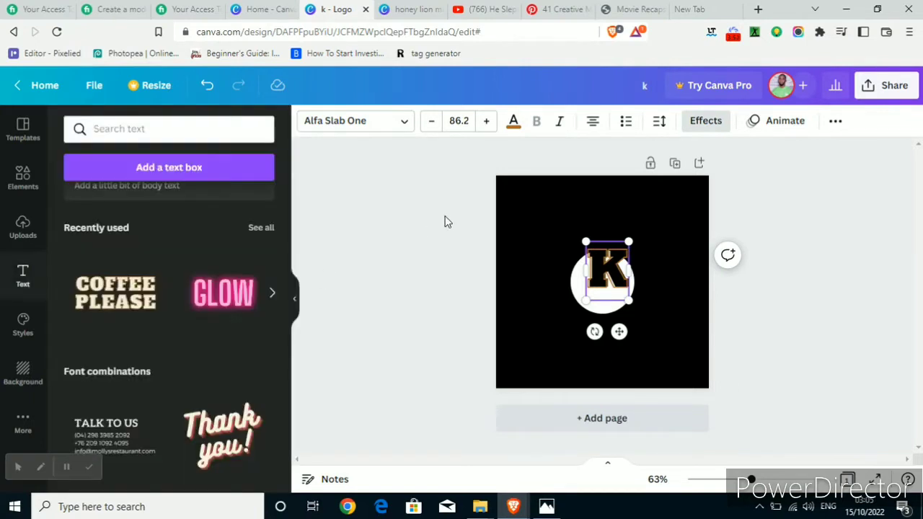
click(513, 121)
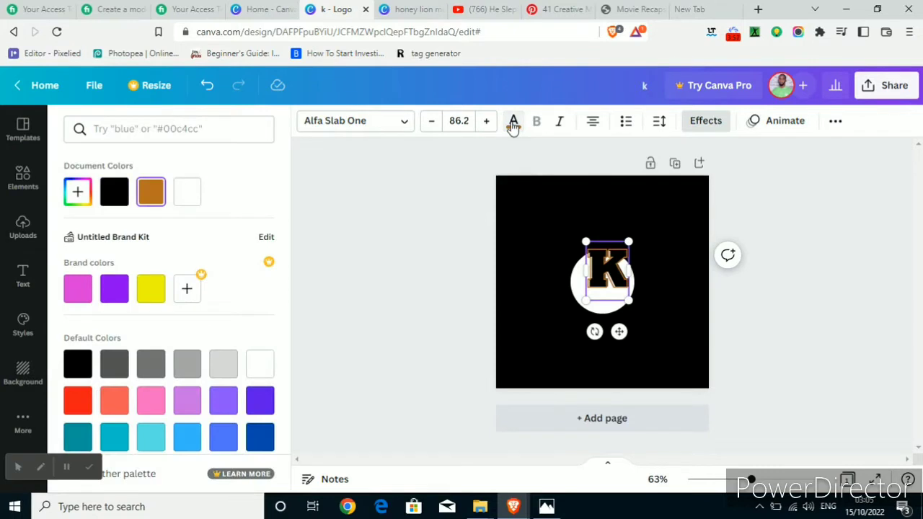
click(114, 192)
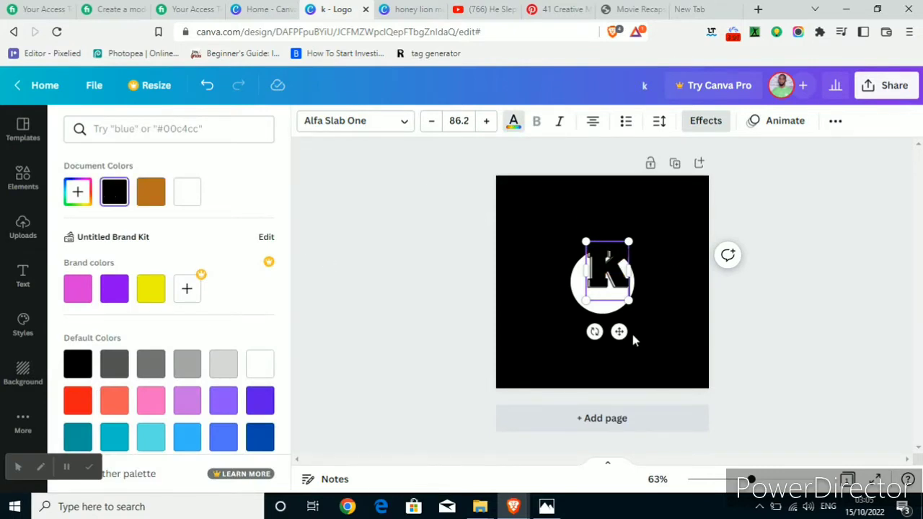
Shrink the letter K to a font size of about 66.4 and move it inside the white circle.
drag(619, 332, 612, 350)
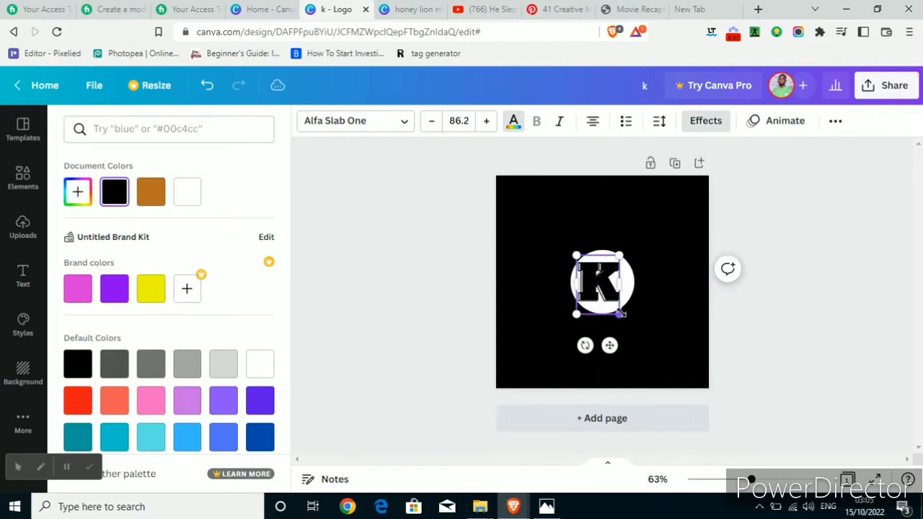
mouse_move(620, 314)
mouse_down()
mouse_move(603, 289)
mouse_move(610, 302)
mouse_up()
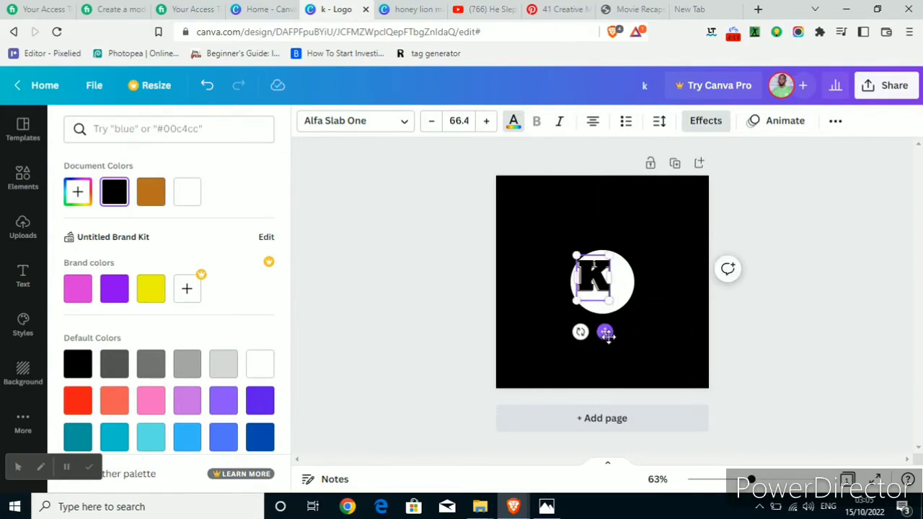
drag(606, 331, 622, 349)
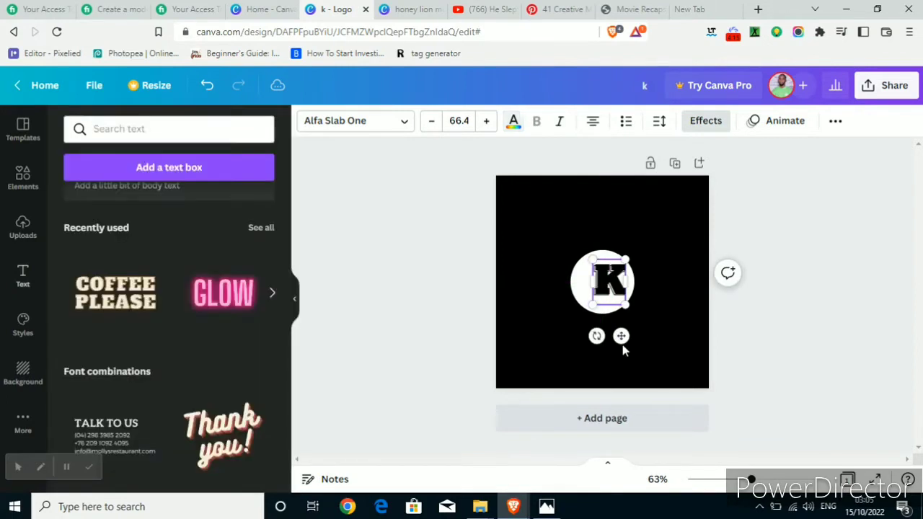
click(664, 323)
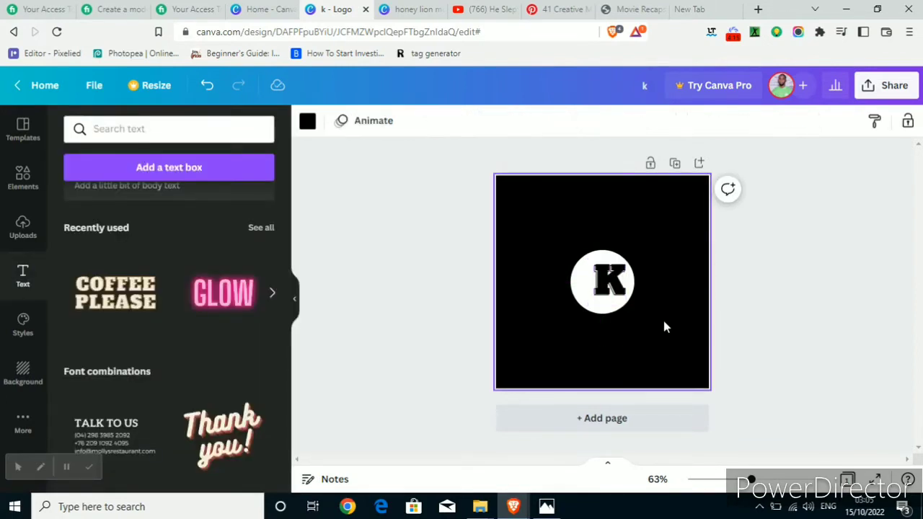
Check the letter placement in the KV logo sample and nudge the K to the centre of the white circle.
click(547, 506)
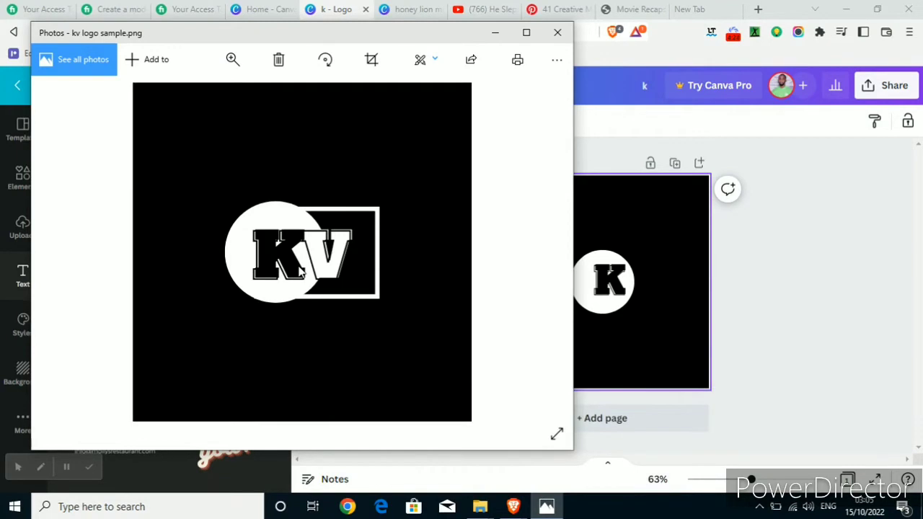
click(604, 289)
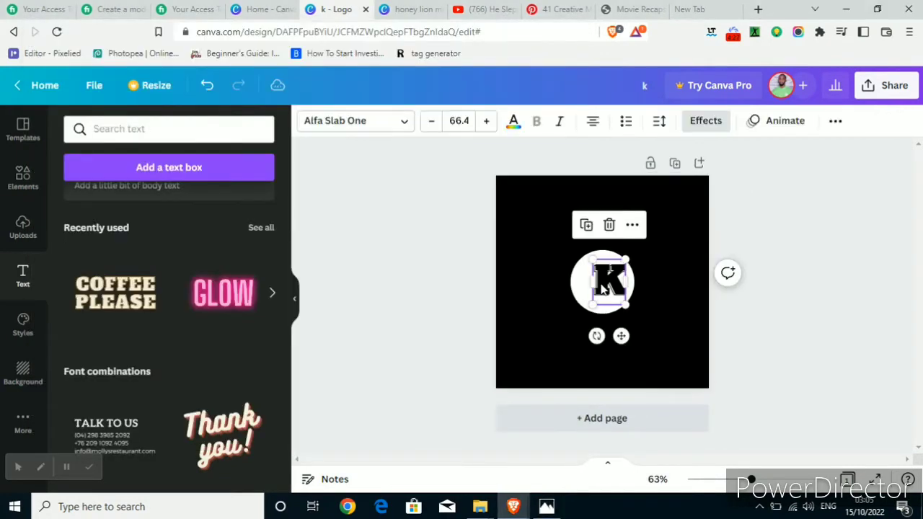
key(Left)
key(Left)
key(Left)
key(Left)
key(Left)
key(Left)
key(Left)
key(Left)
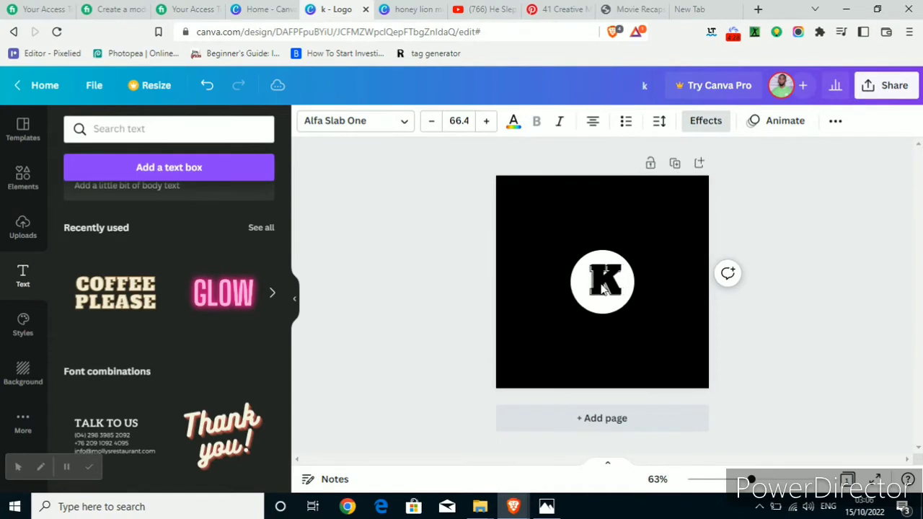
key(Left)
key(Left)
key(Left)
key(Left)
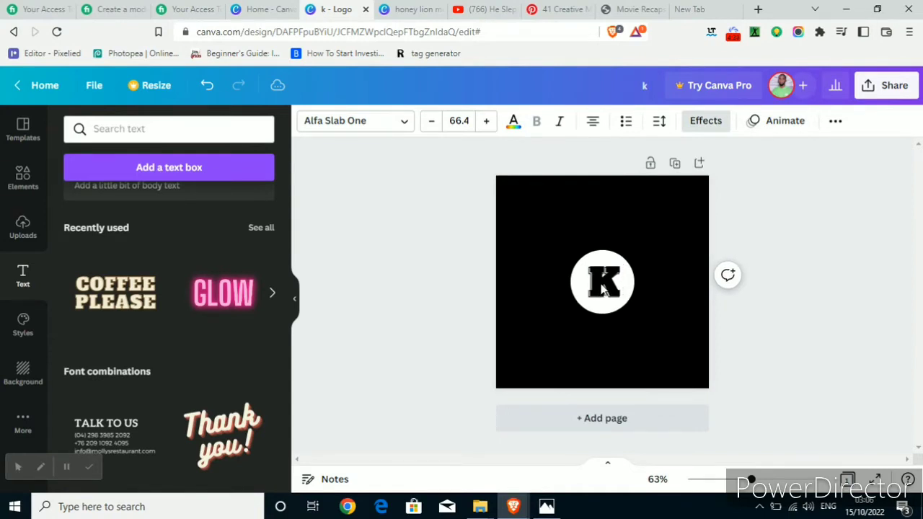
key(Left)
key(Left)
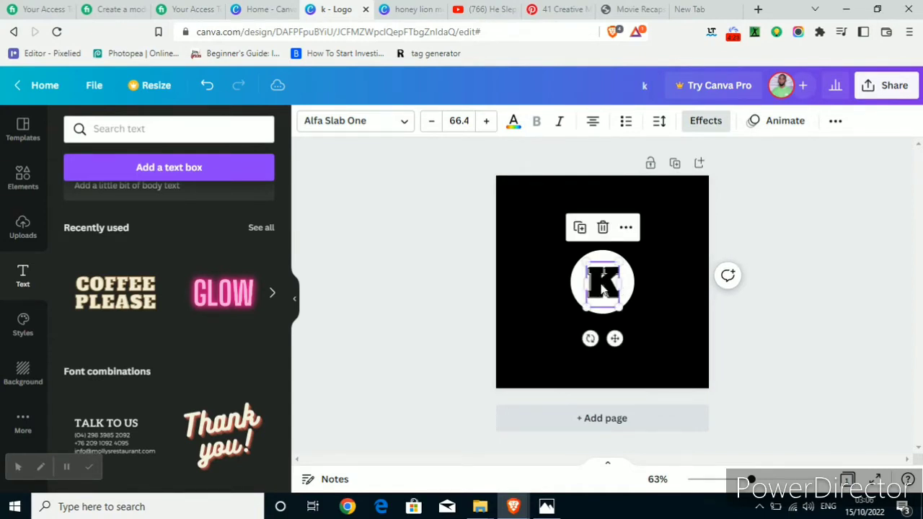
key(Left)
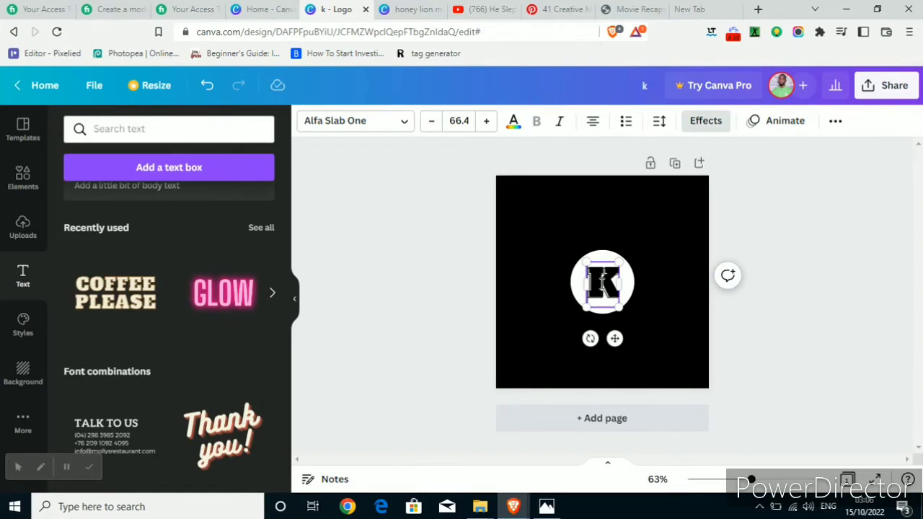
click(729, 377)
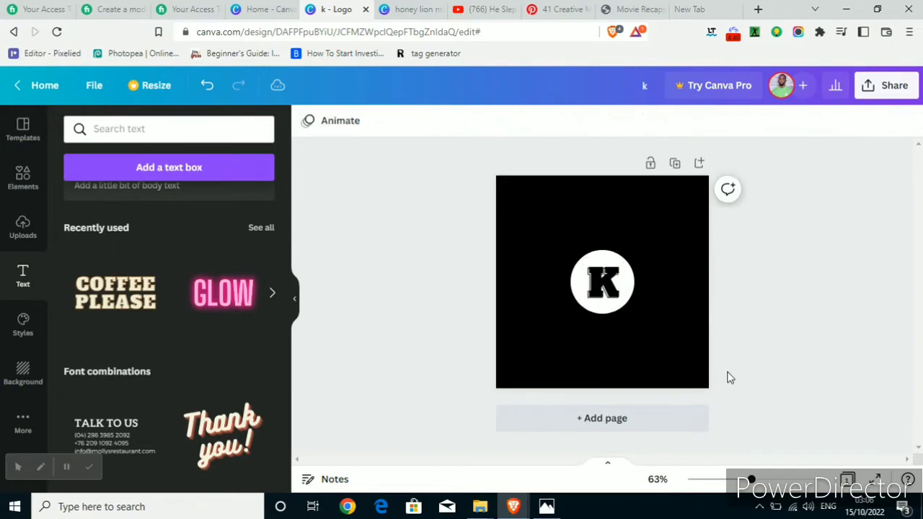
Duplicate the letter K, replace the copy's text with V and place it directly beside the K, overlapping the circle's right edge.
click(605, 286)
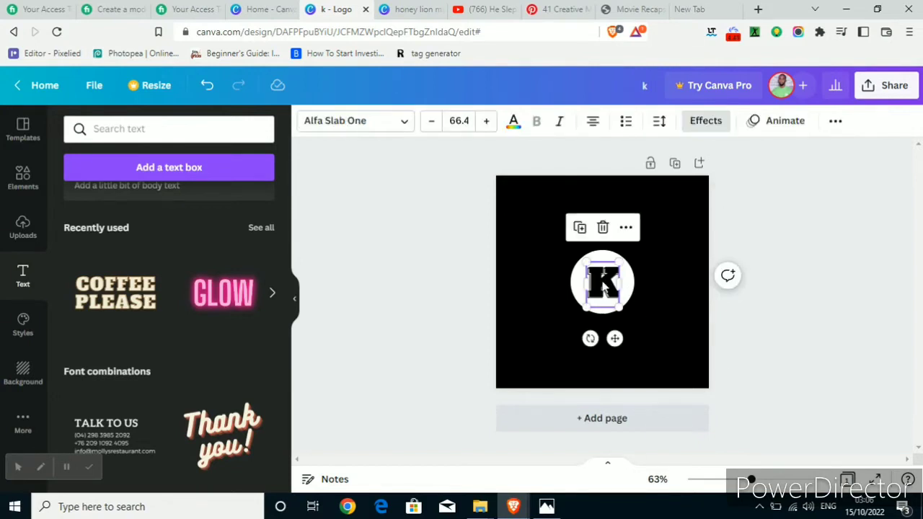
drag(604, 286, 606, 287)
click(605, 287)
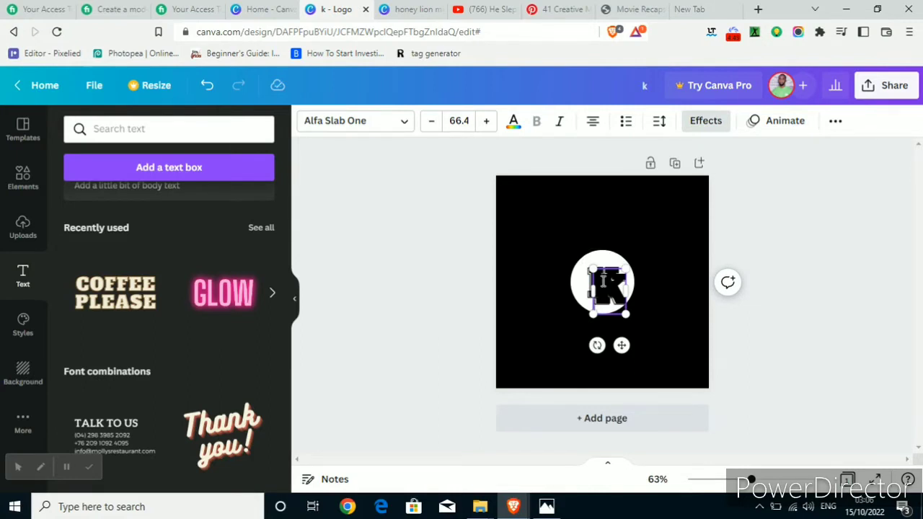
double_click(604, 282)
text(V)
drag(621, 346, 641, 340)
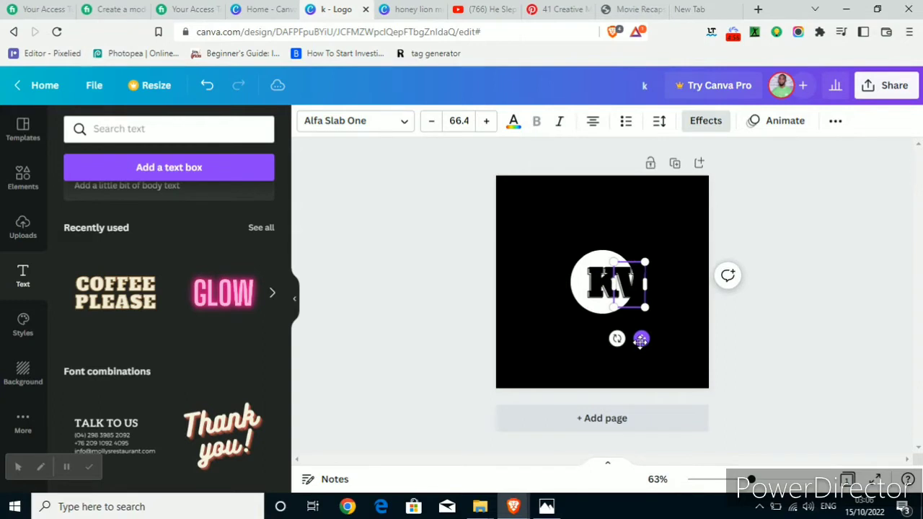
click(669, 316)
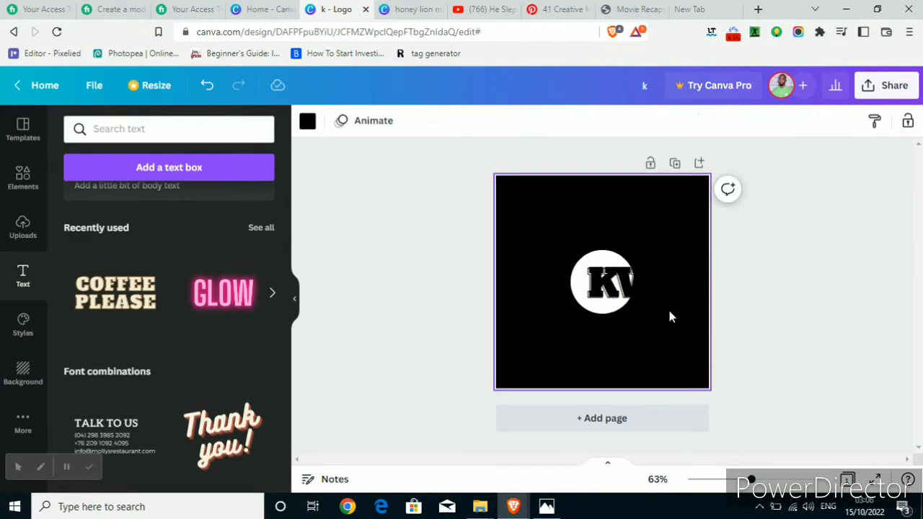
Set the Splice effect colour of the letter V to white.
click(632, 295)
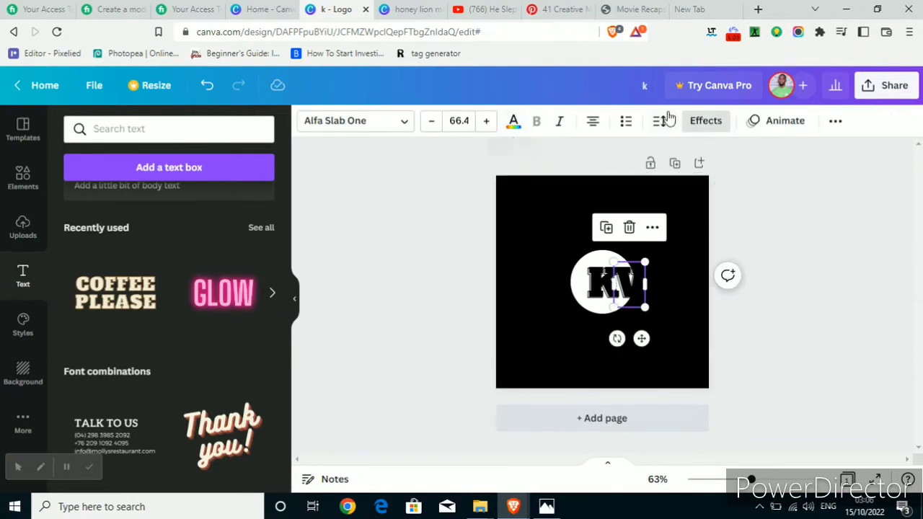
click(704, 130)
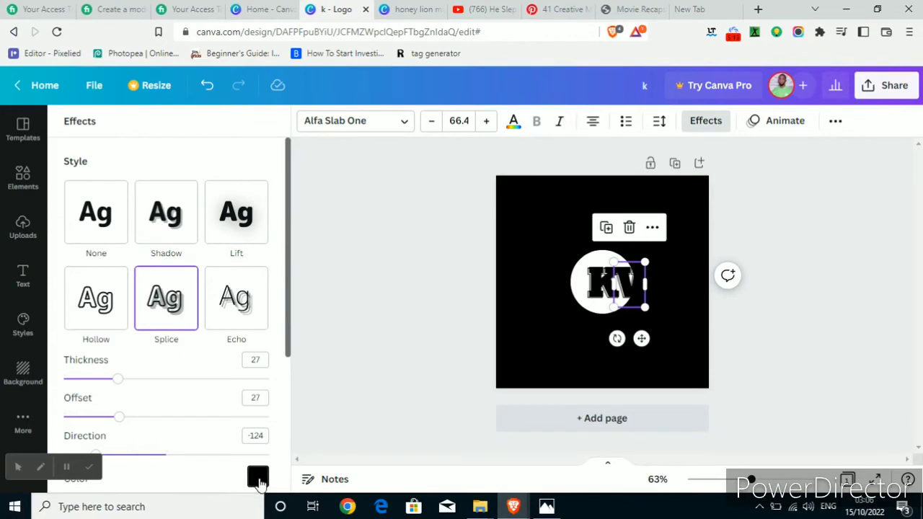
click(257, 477)
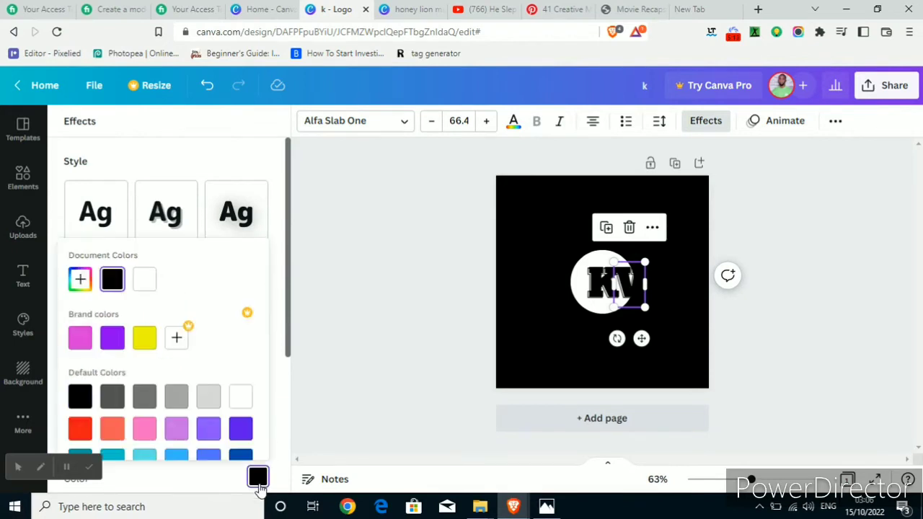
click(144, 281)
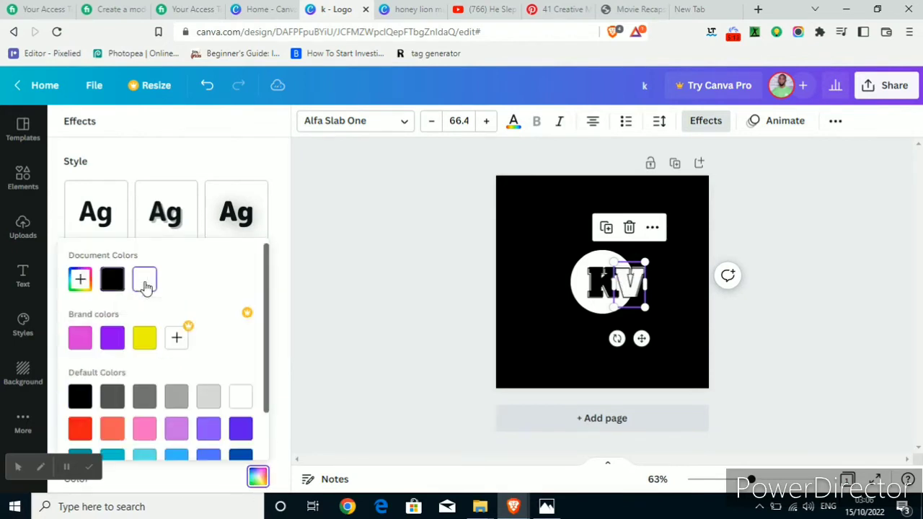
click(395, 300)
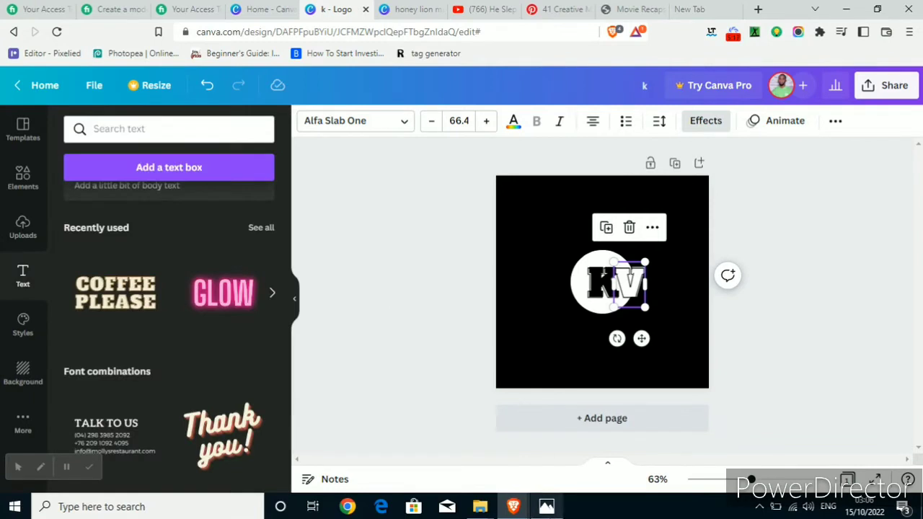
Compare the lettering with the KV logo sample and nudge the V slightly away from the K.
click(549, 506)
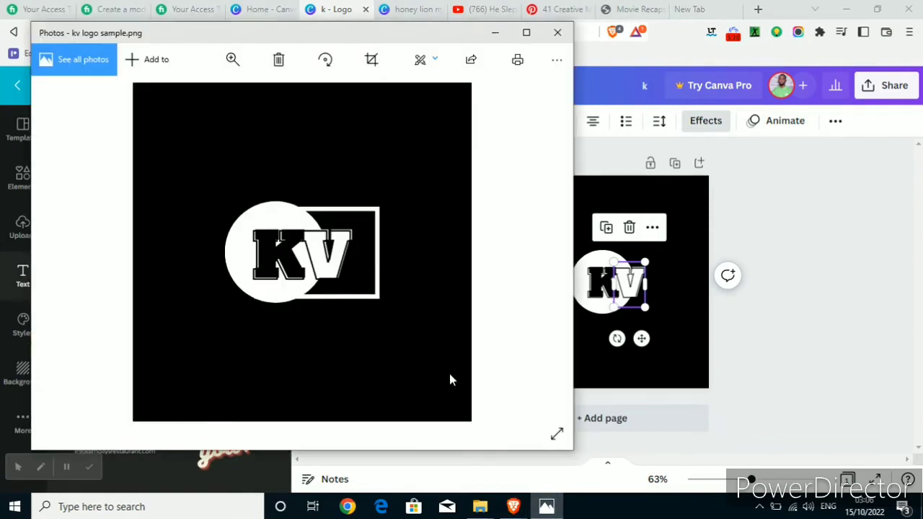
click(596, 360)
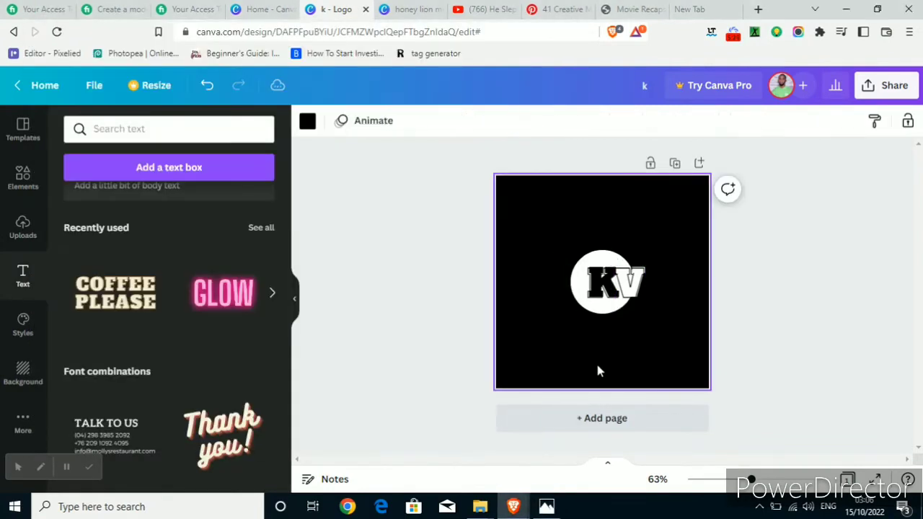
click(547, 506)
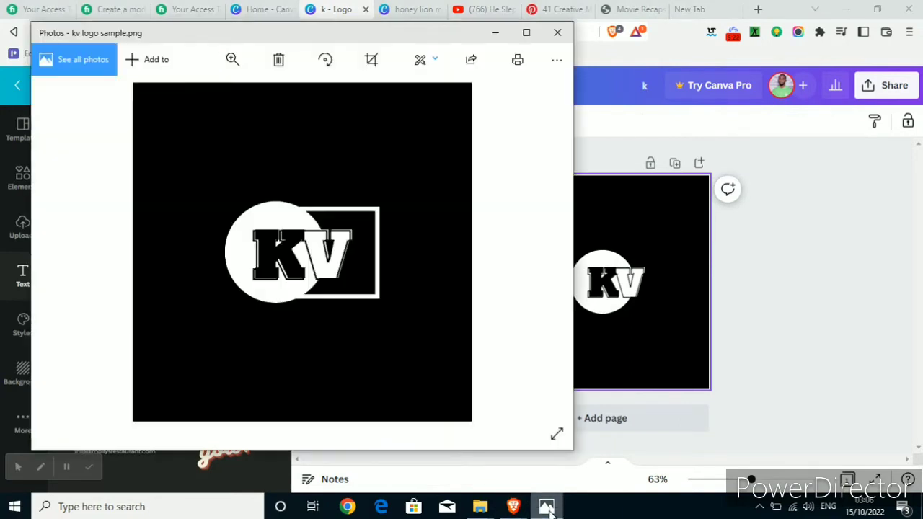
click(620, 345)
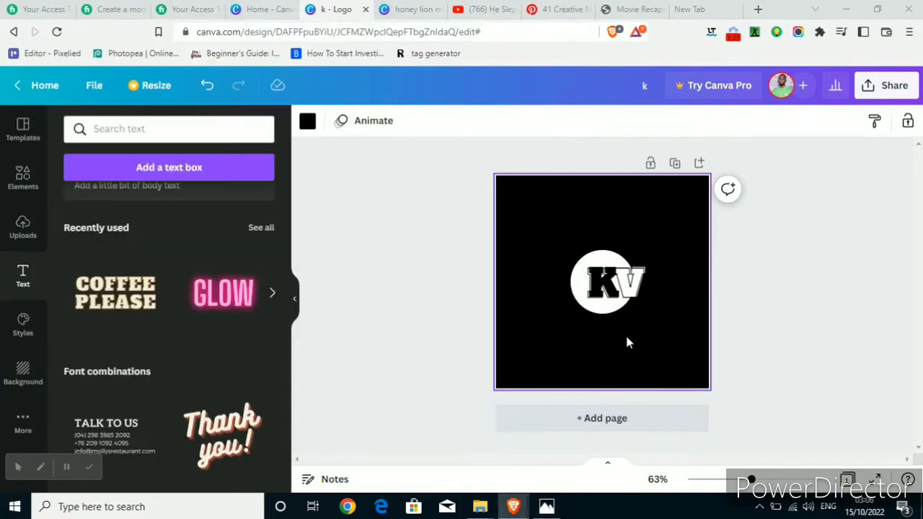
click(630, 289)
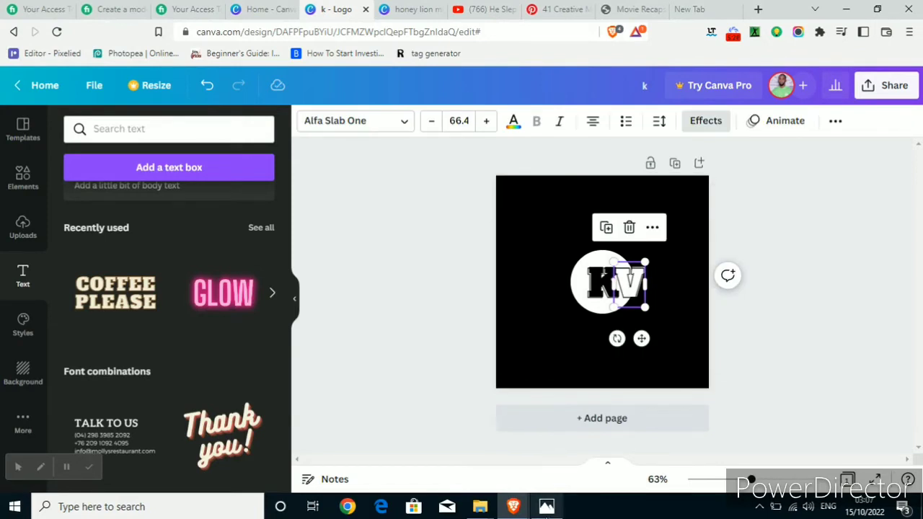
click(547, 506)
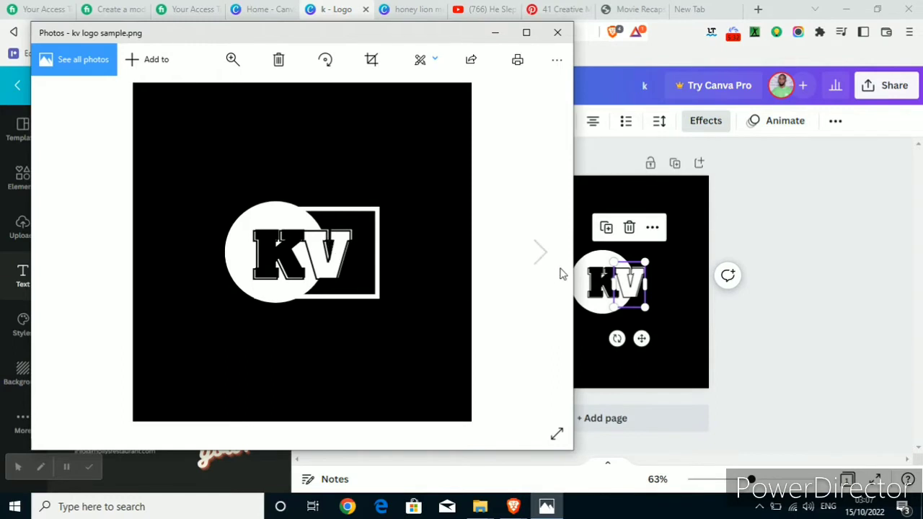
click(657, 323)
click(658, 321)
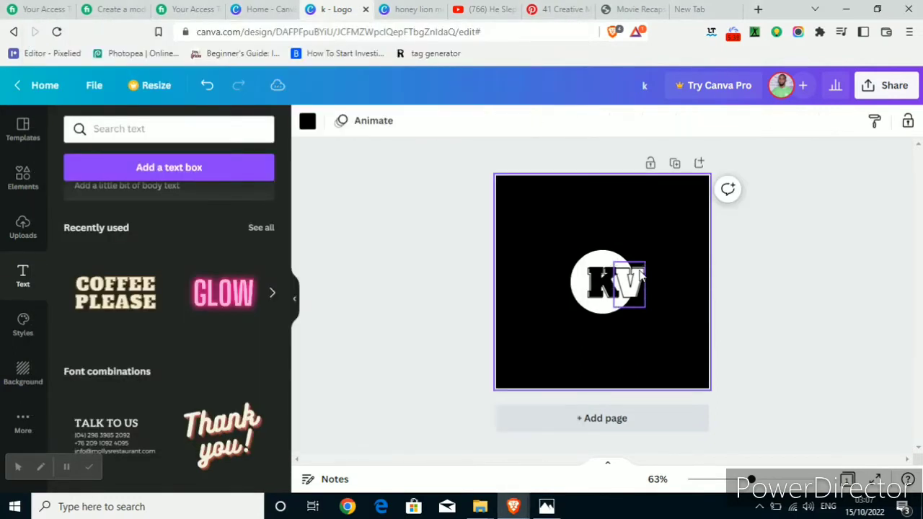
click(638, 281)
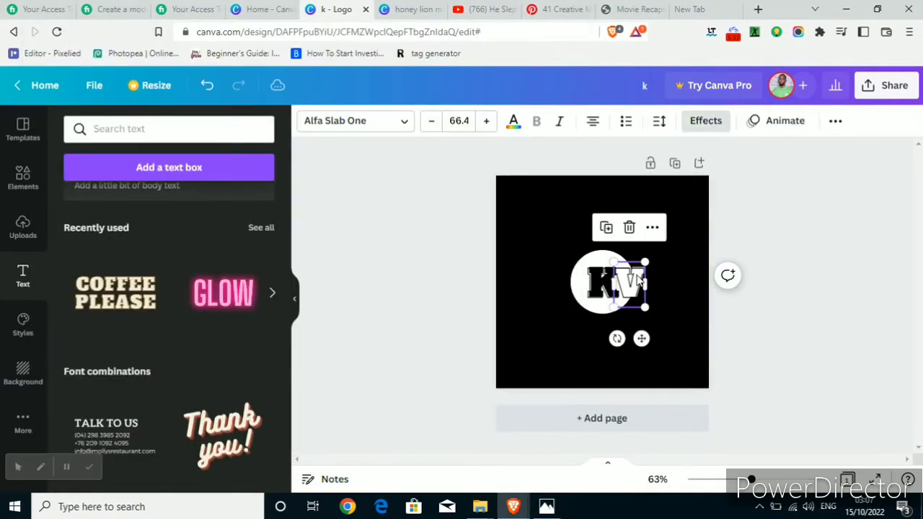
click(638, 281)
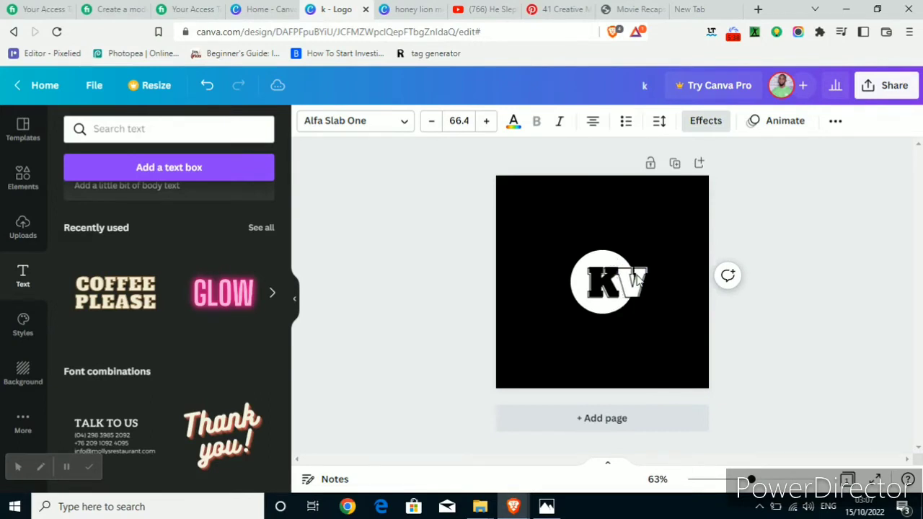
key(Escape)
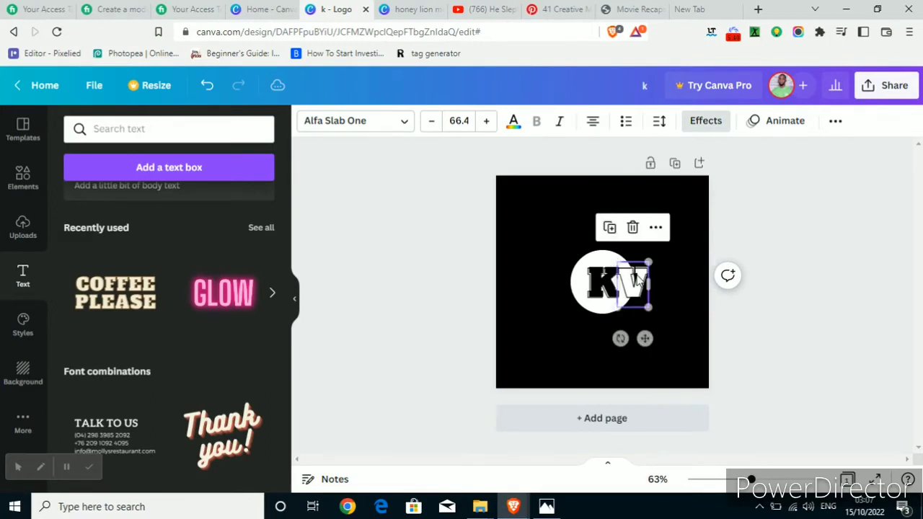
click(498, 300)
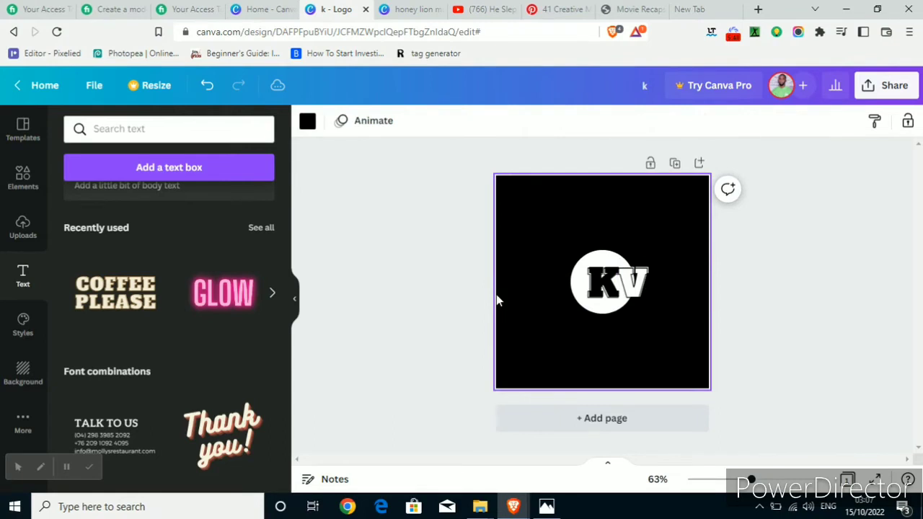
Check the rectangular outline in the KV logo sample and search the Canva elements for "square".
click(546, 507)
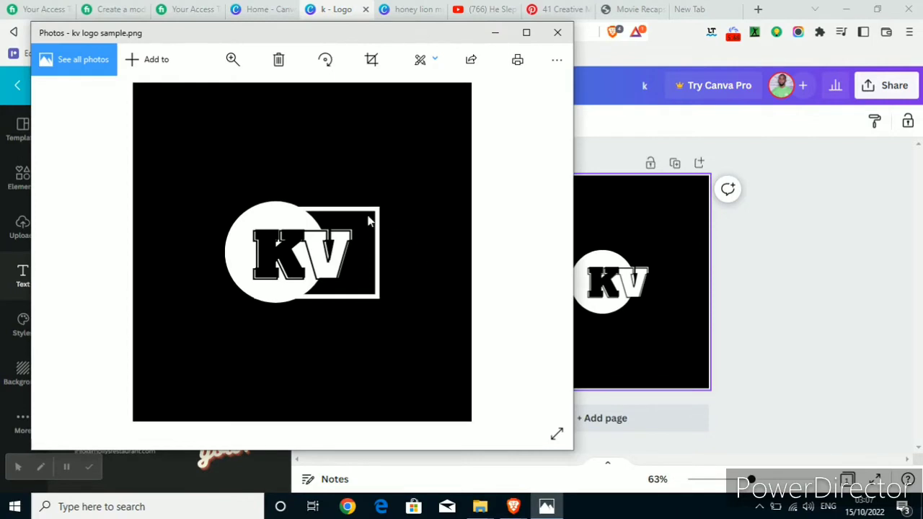
click(796, 313)
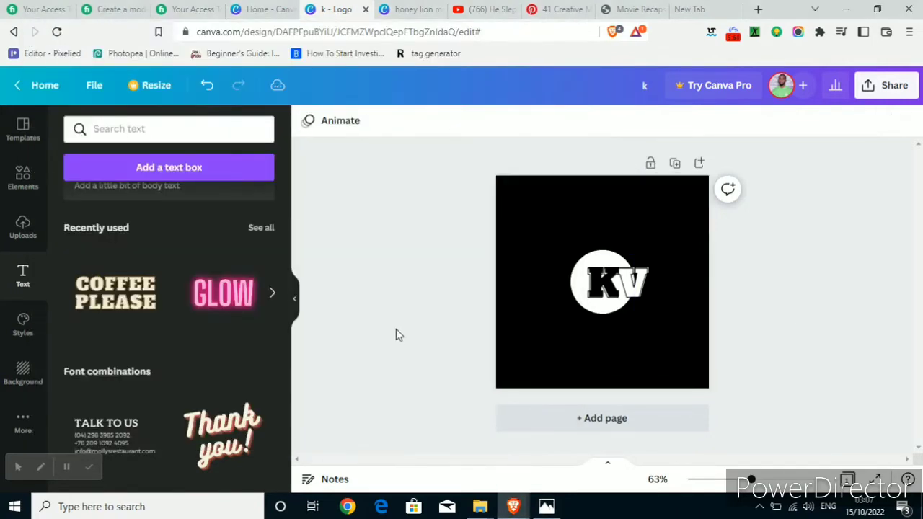
click(24, 177)
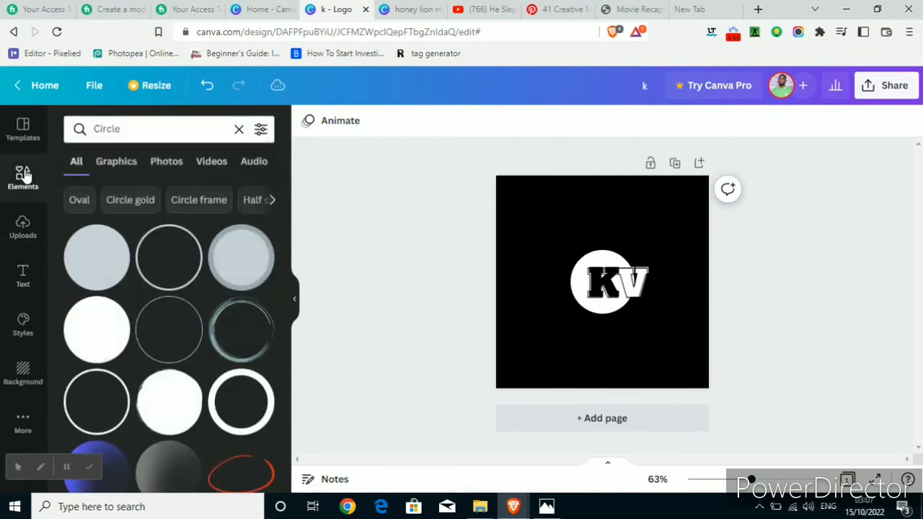
click(128, 129)
drag(128, 128, 79, 128)
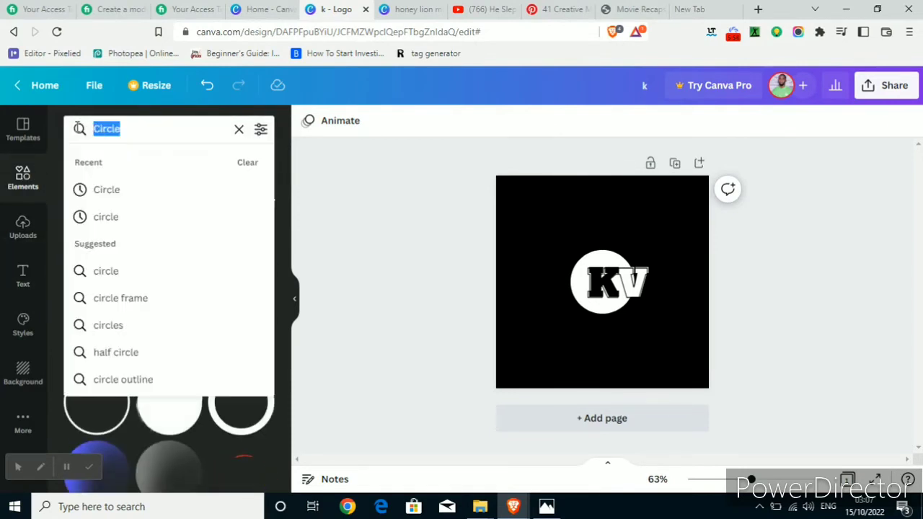
text(s)
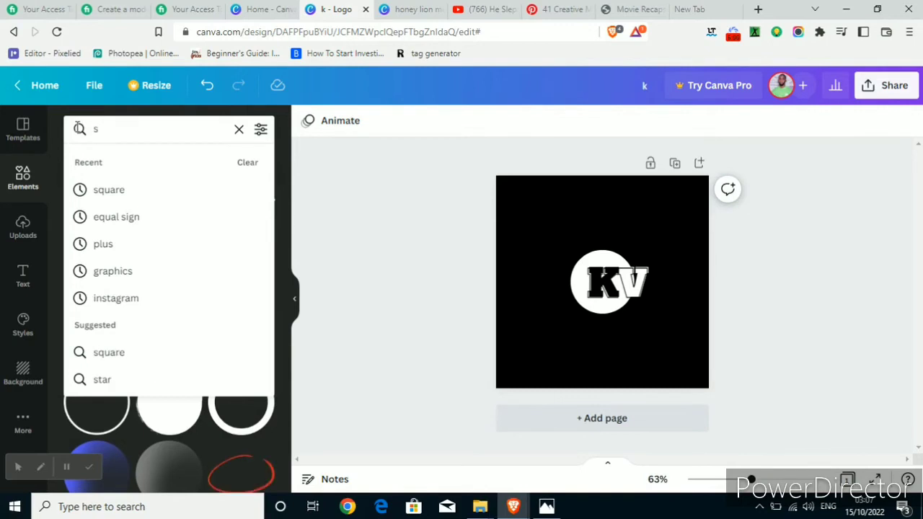
click(95, 191)
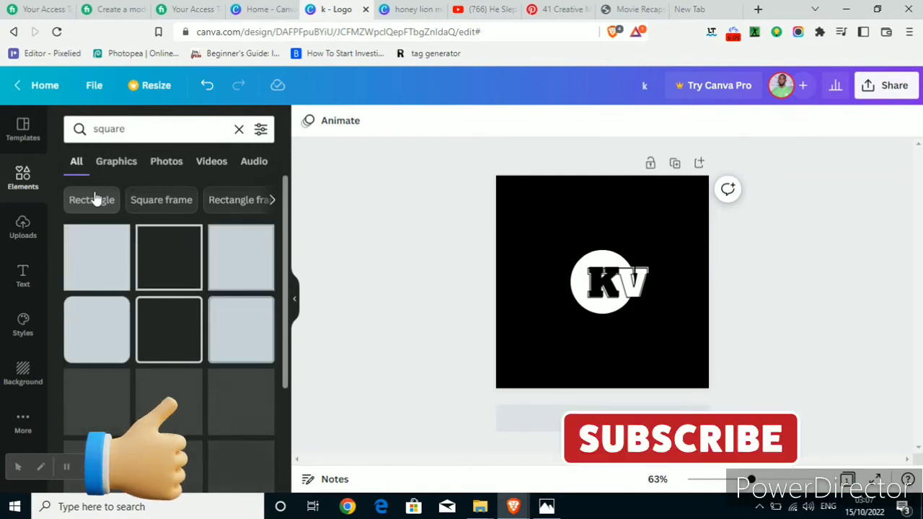
Add the unfilled square outline to the page and set its colour to white.
click(173, 278)
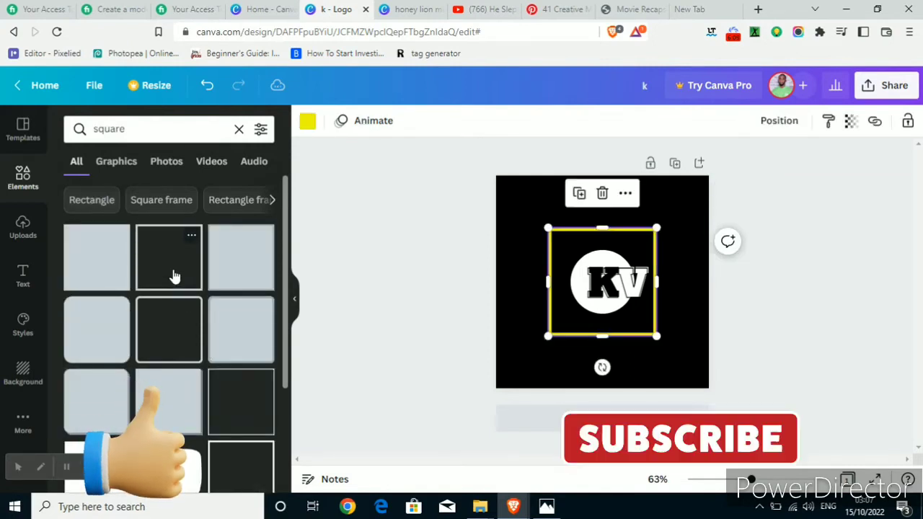
click(308, 124)
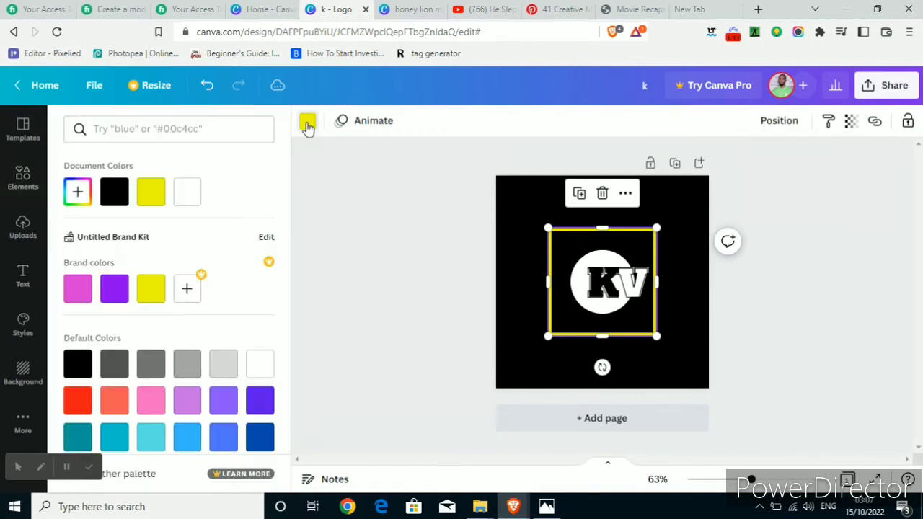
click(189, 194)
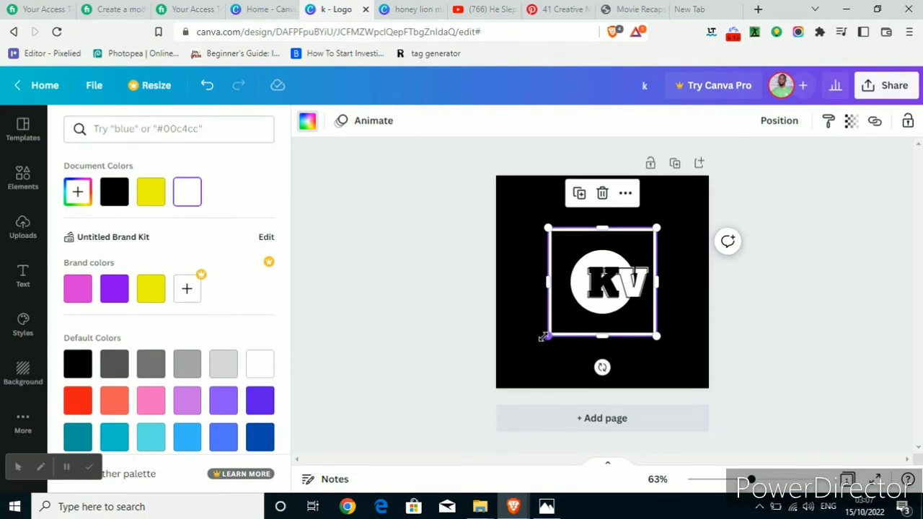
Shrink the white square outline to about the circle's height, place it around the V and compare it with the KV logo sample.
drag(544, 337, 575, 283)
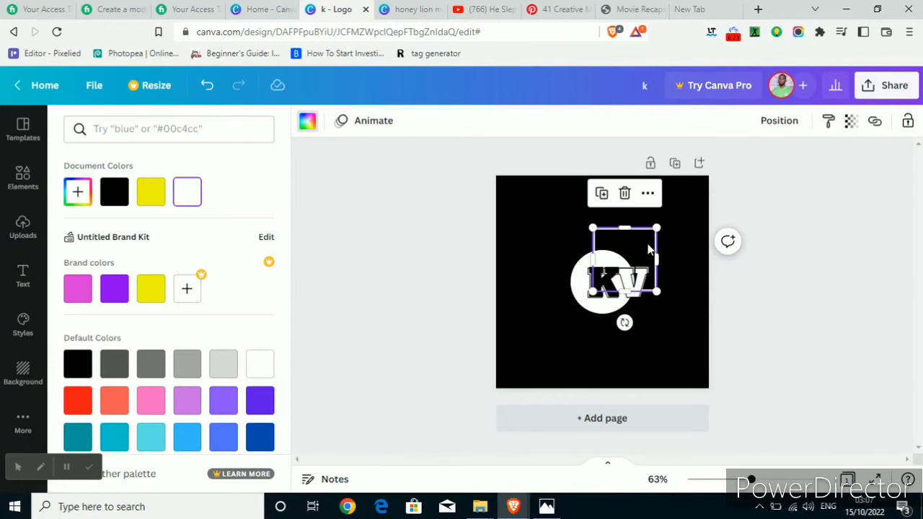
drag(649, 249, 651, 269)
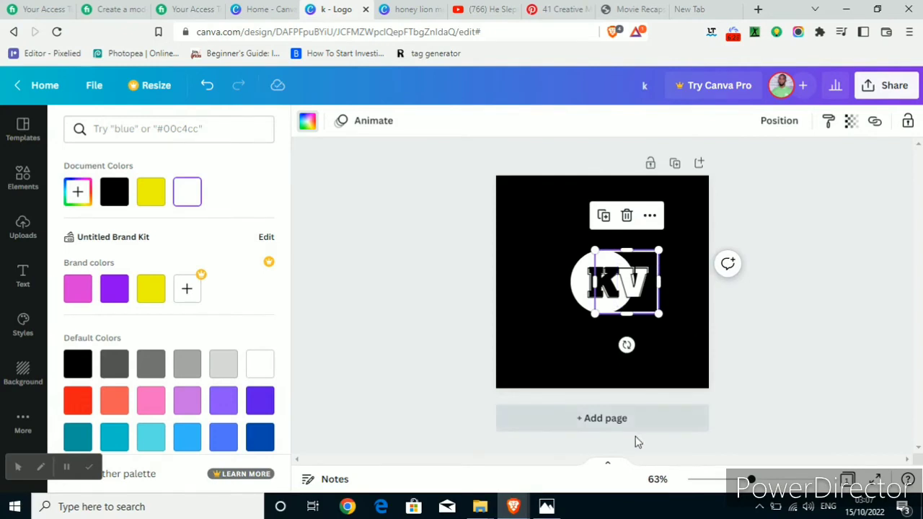
click(546, 508)
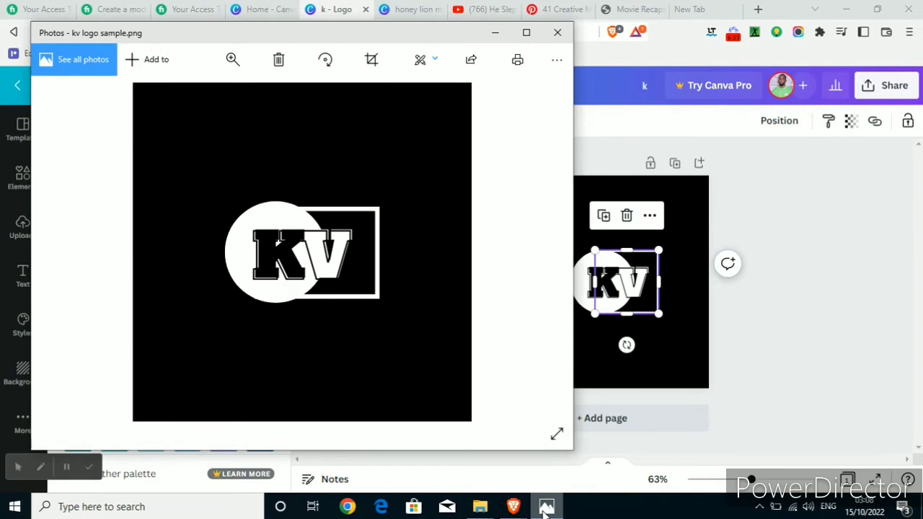
click(658, 361)
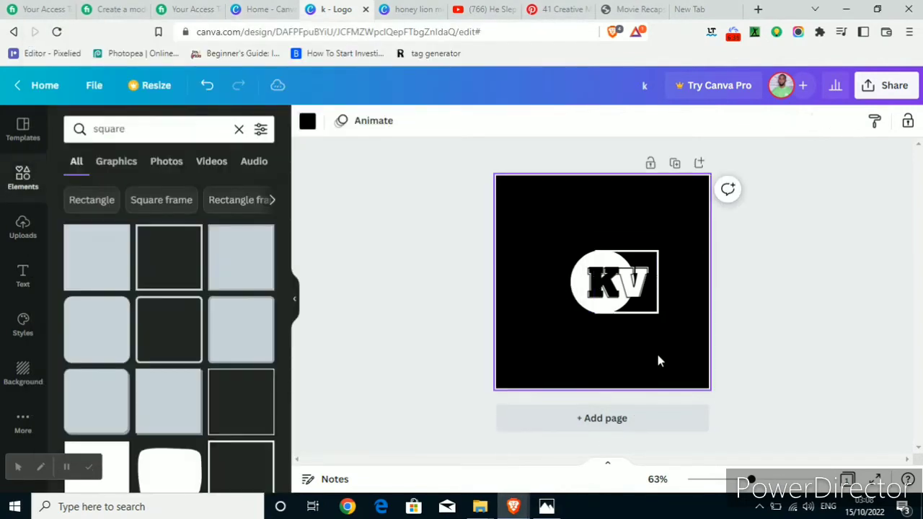
Lower the outline's top edge slightly and extend its right edge outward to form a rectangle wider than it is tall.
click(656, 304)
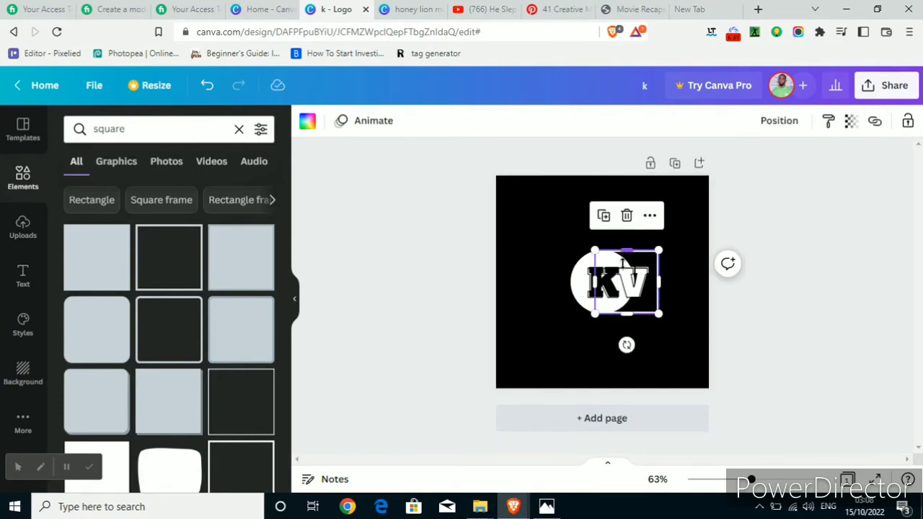
drag(624, 250, 625, 252)
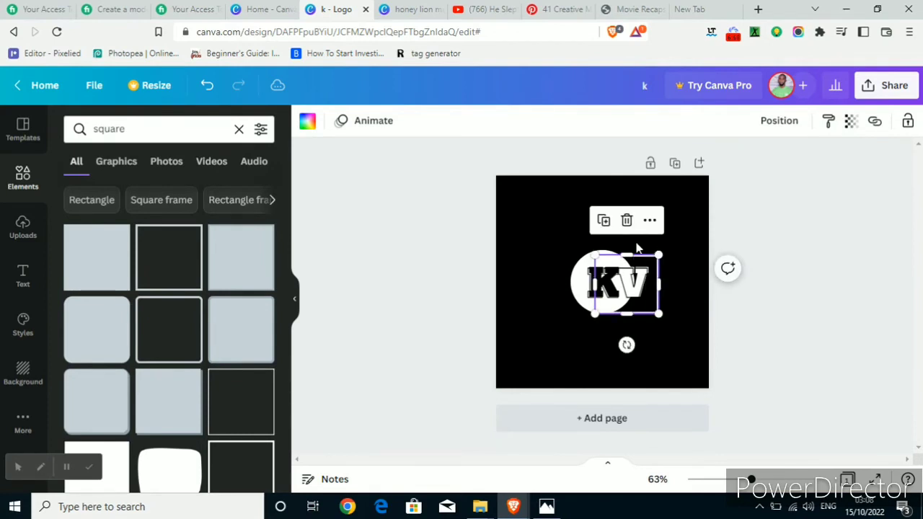
click(657, 246)
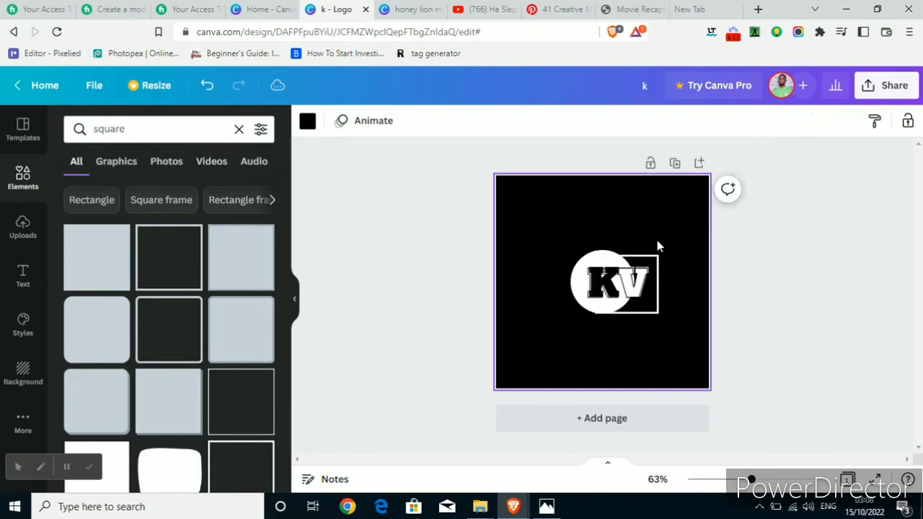
click(654, 281)
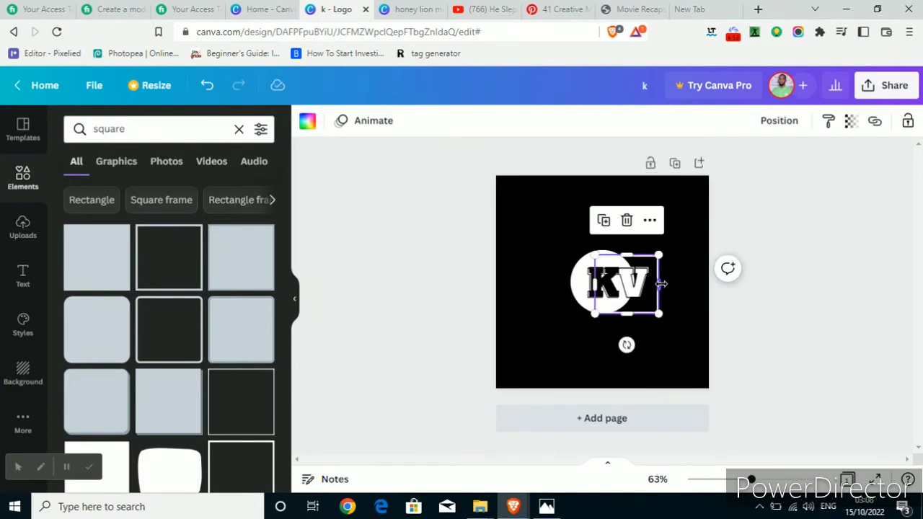
drag(663, 284, 666, 284)
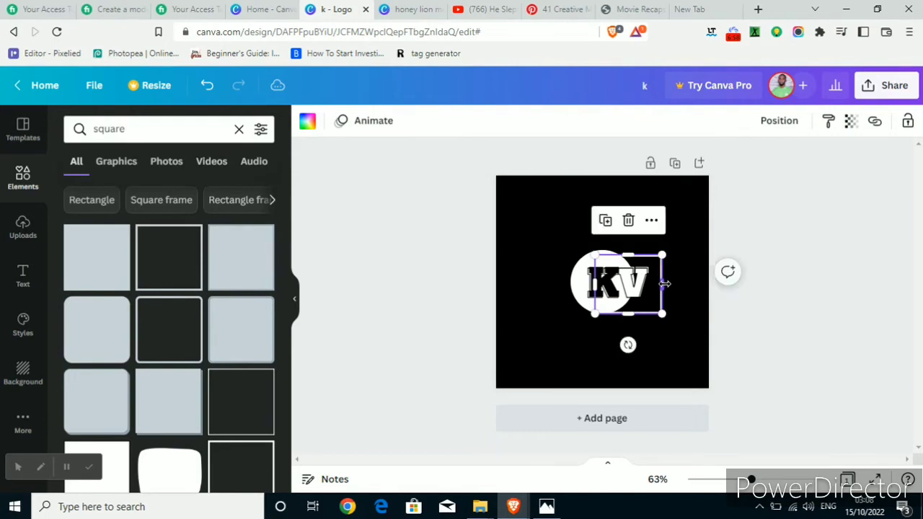
click(680, 245)
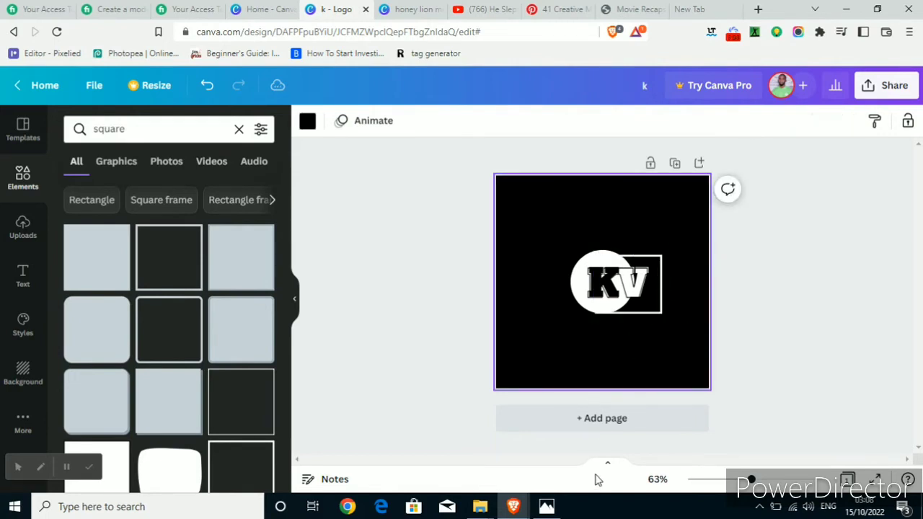
Compare the outline with the KV logo sample and shift the rectangle slightly right and up so it is vertically centred on the circle.
click(546, 512)
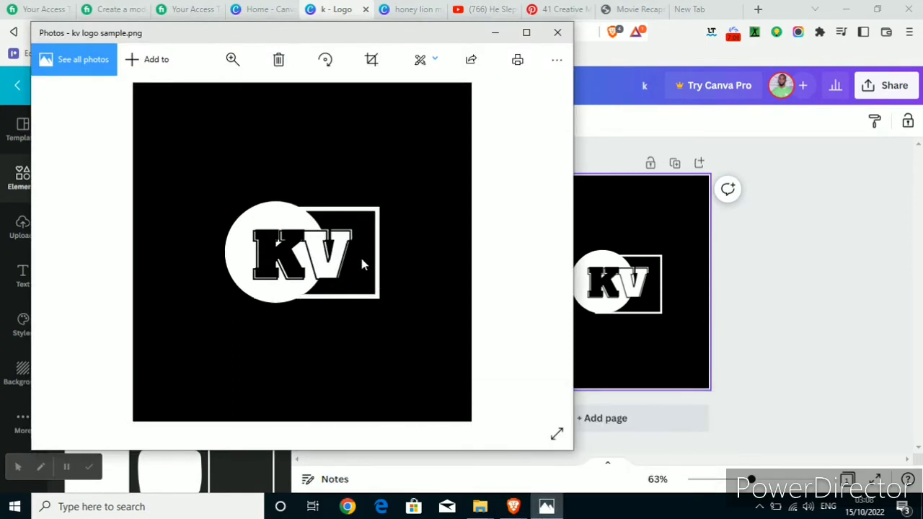
click(655, 295)
click(655, 295)
drag(655, 294, 653, 288)
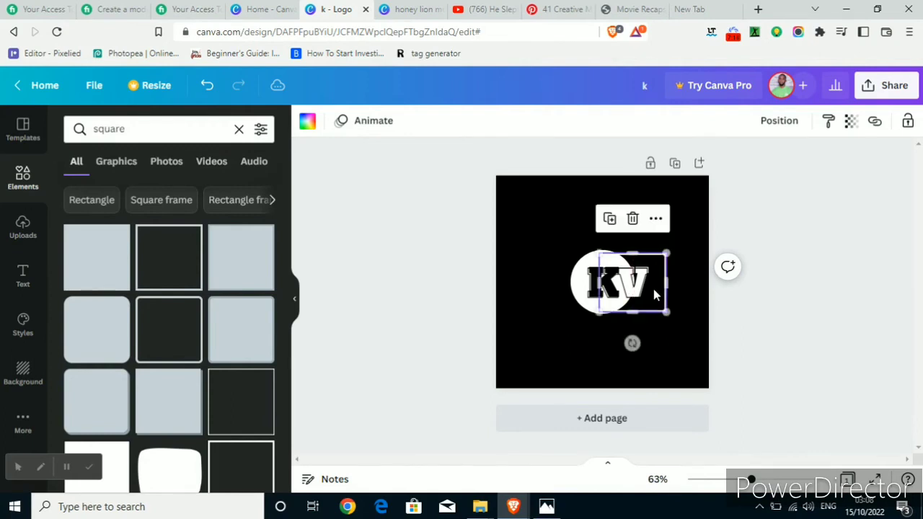
click(690, 224)
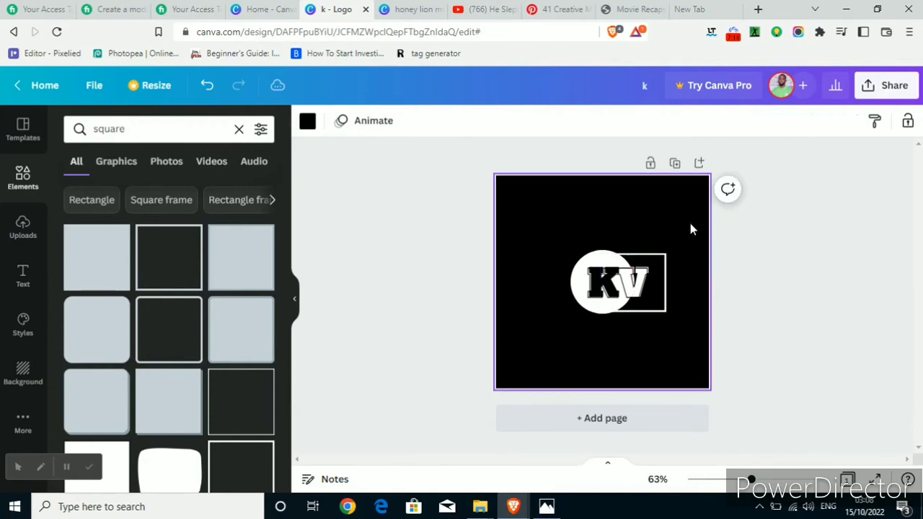
click(546, 509)
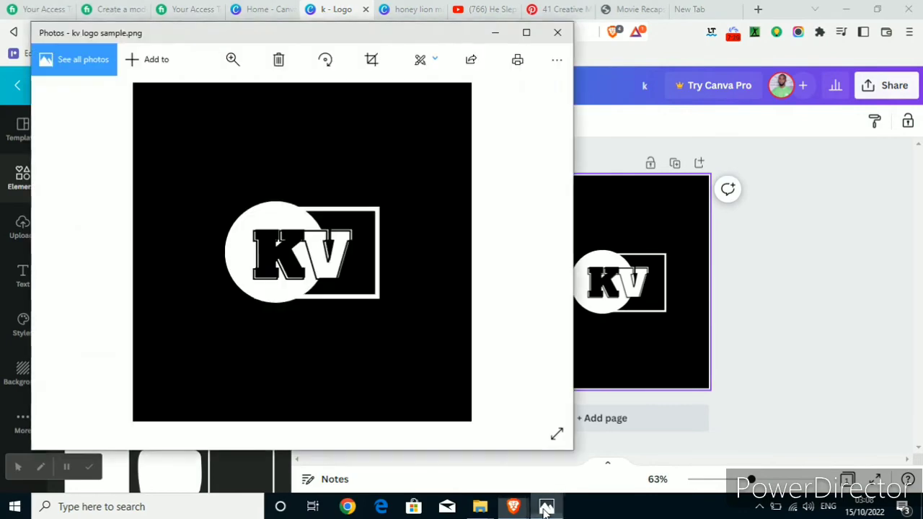
click(632, 339)
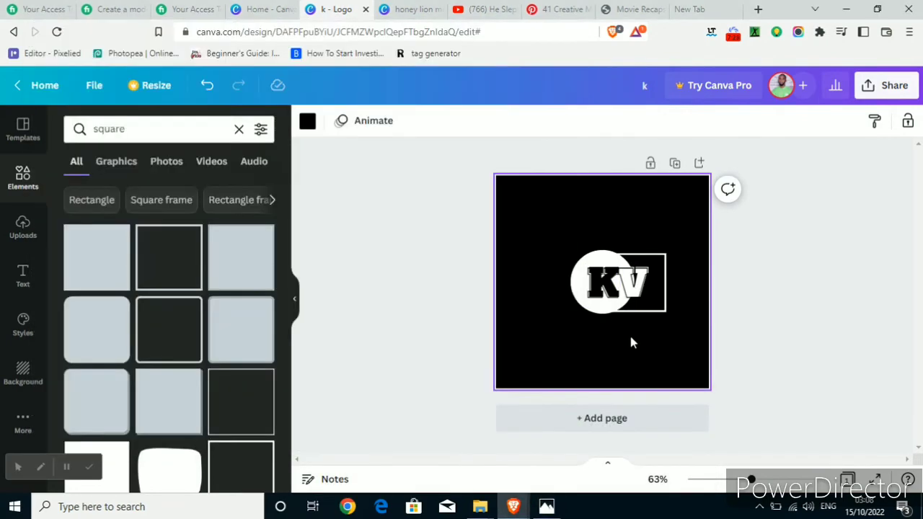
Group the circle, both letters and the rectangular outline, and move the group to the centre of the page.
click(610, 284)
key(ctrl+a)
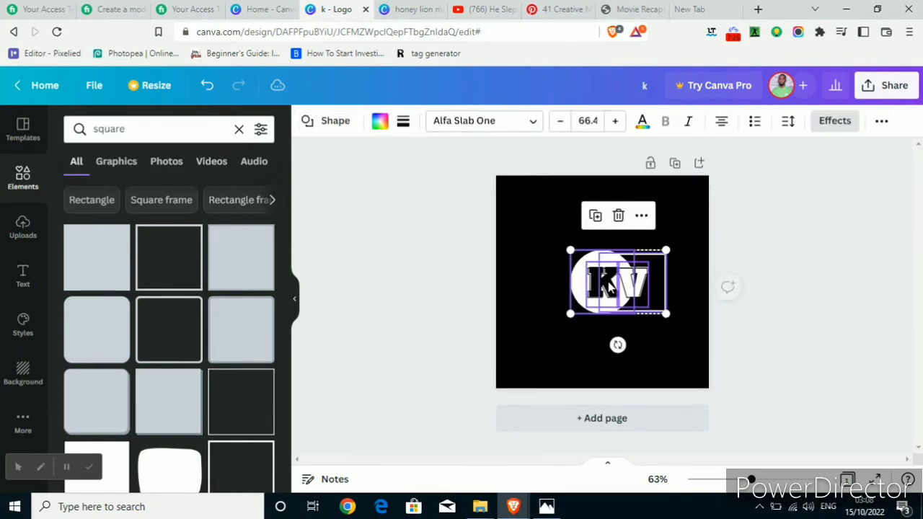
click(882, 122)
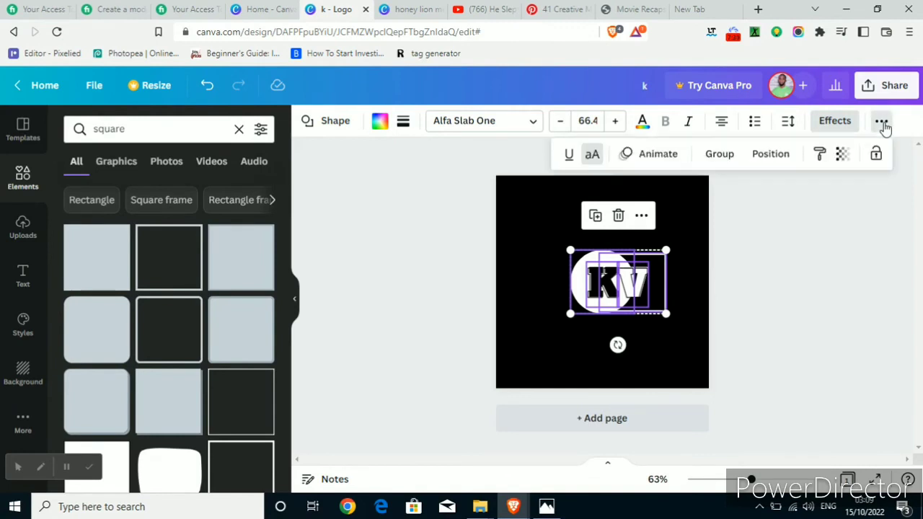
click(717, 155)
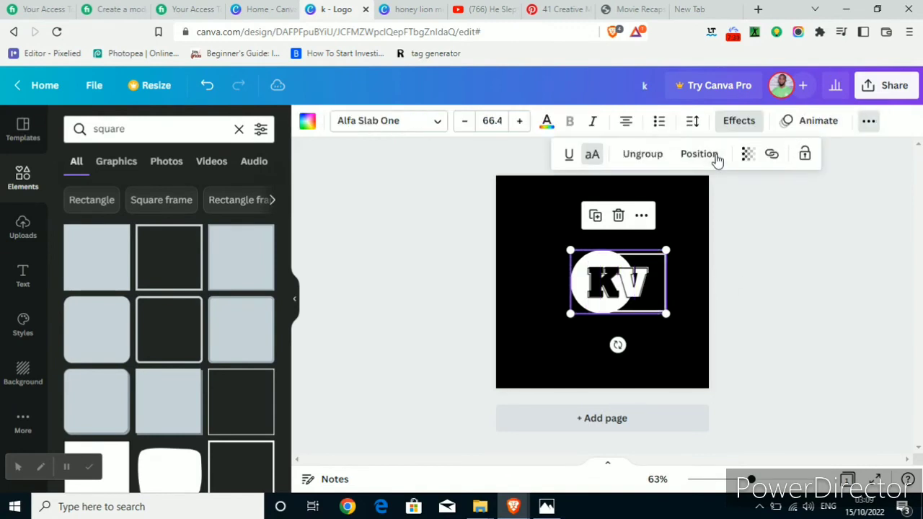
click(636, 289)
drag(636, 289, 618, 284)
click(780, 226)
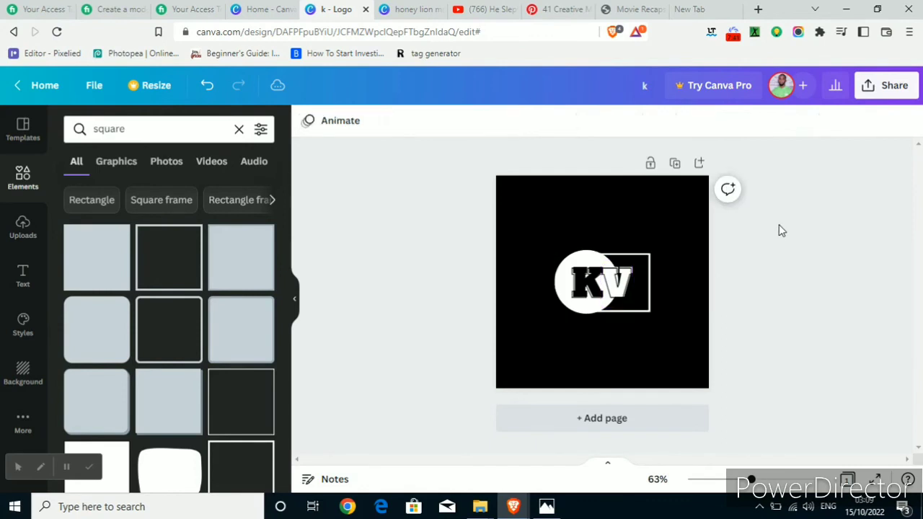
Download the design as a PNG named k to the Downloads folder and bring up the KV logo sample for comparison.
click(885, 87)
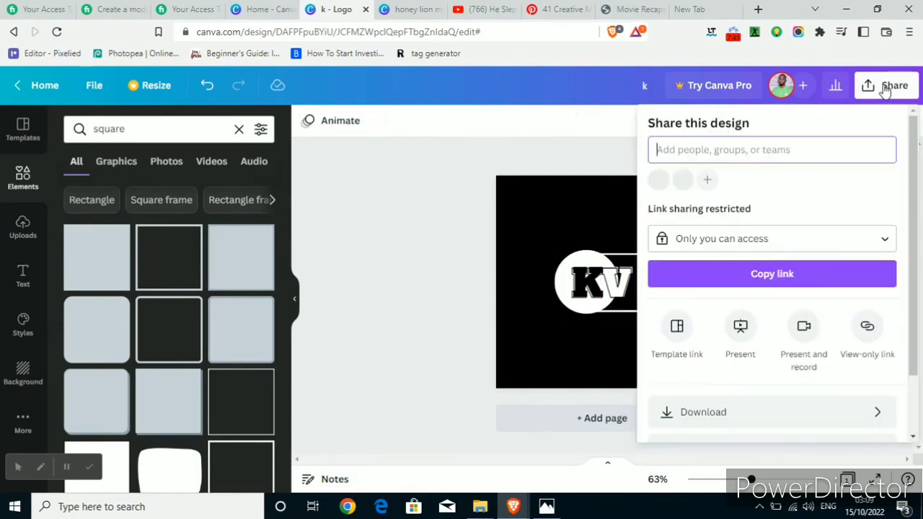
click(844, 414)
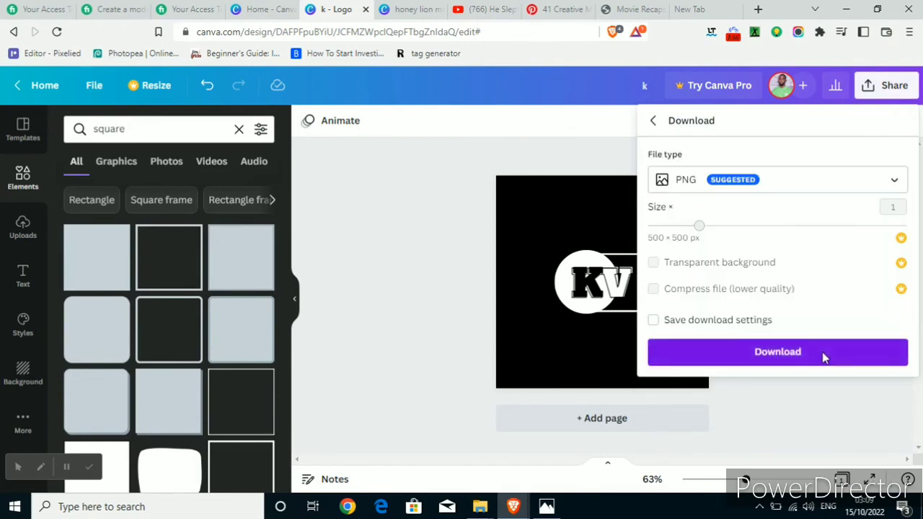
click(824, 353)
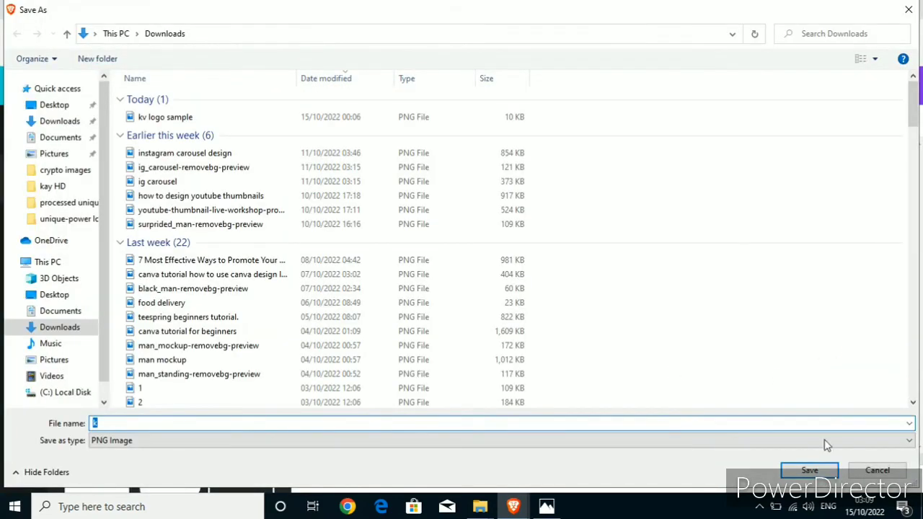
click(810, 470)
click(547, 507)
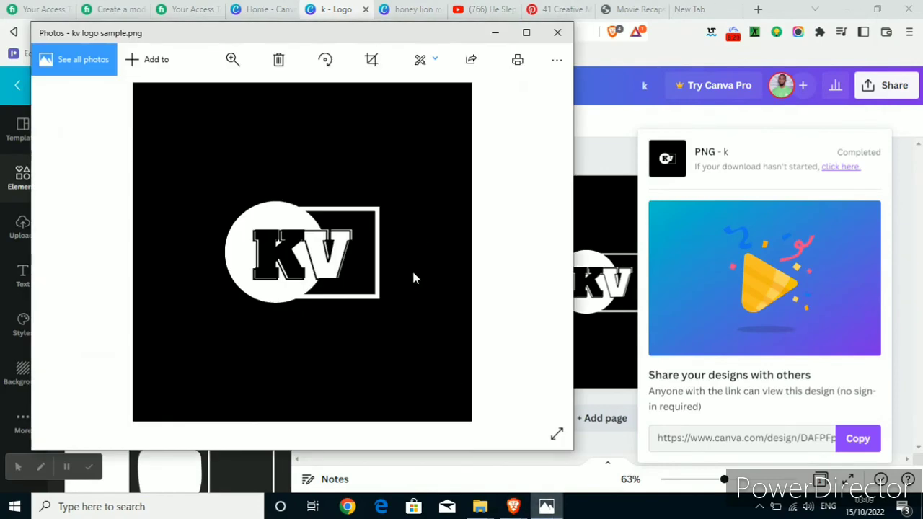